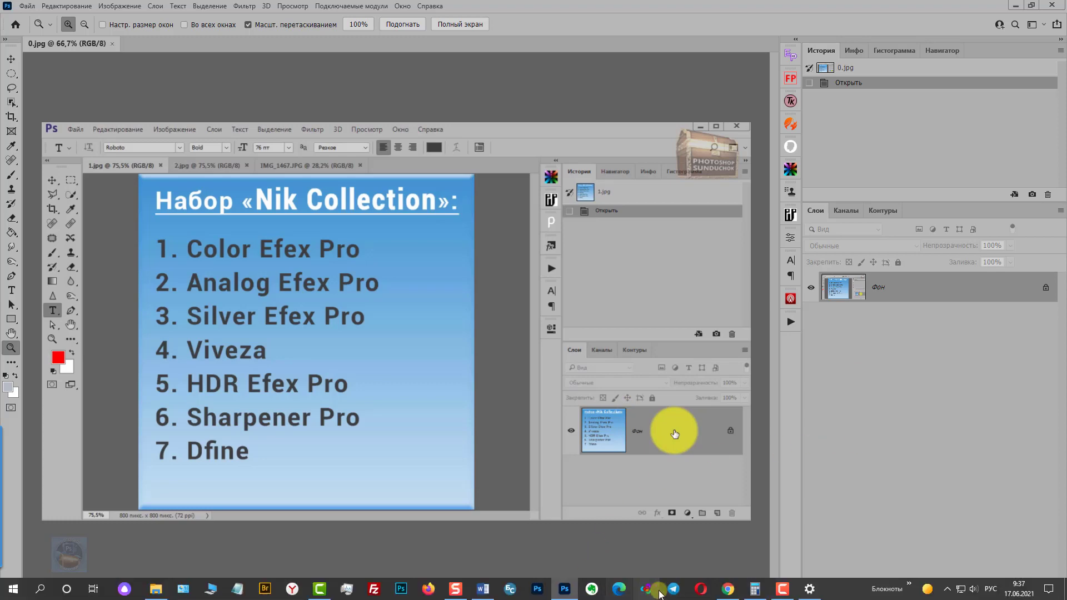
# Switch from Photoshop's Nik Collection plugin-list image to the nikcollection.dxo.com tab in Chrome.
pyautogui.click(727, 589)
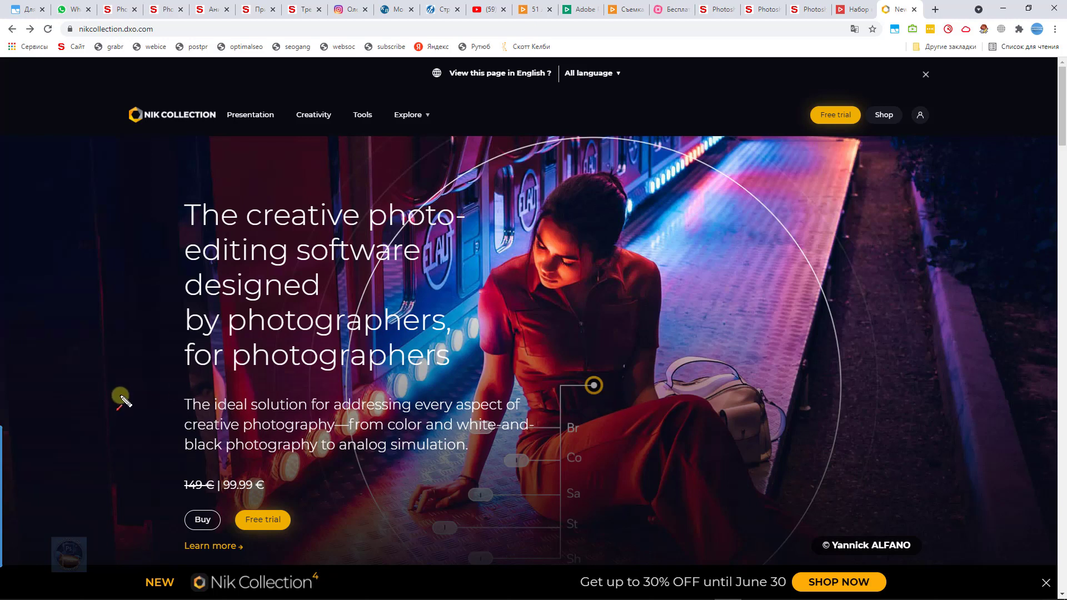
# Flag the 149 € old price, June 30 sale and 99.99 € price, then scroll to the footer.
pyautogui.moveTo(122, 415); pyautogui.dragTo(192, 482)
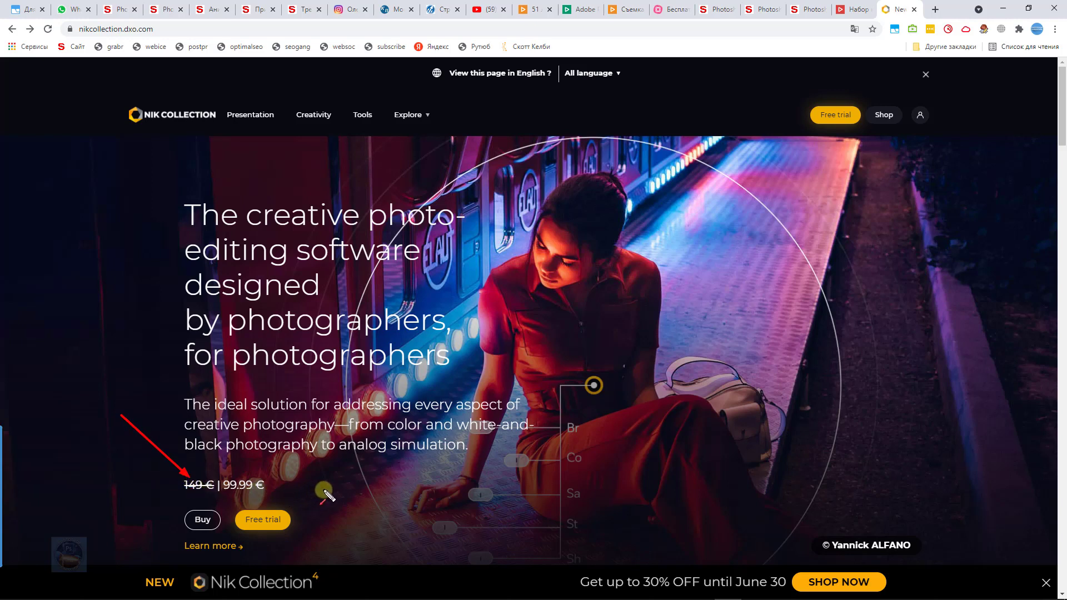
pyautogui.moveTo(752, 520); pyautogui.dragTo(771, 575)
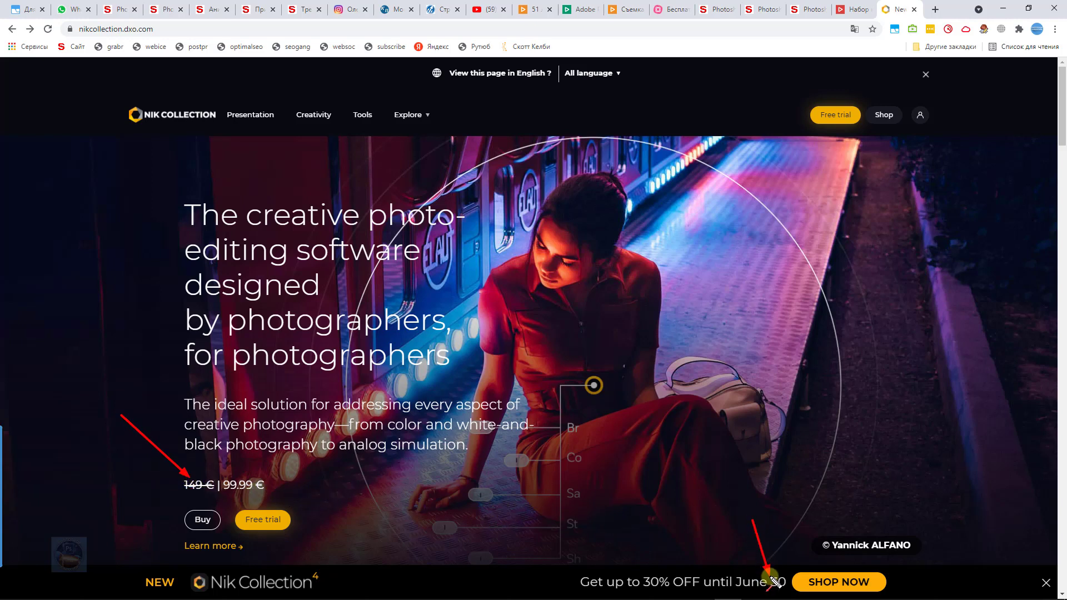
pyautogui.moveTo(349, 464); pyautogui.dragTo(270, 481)
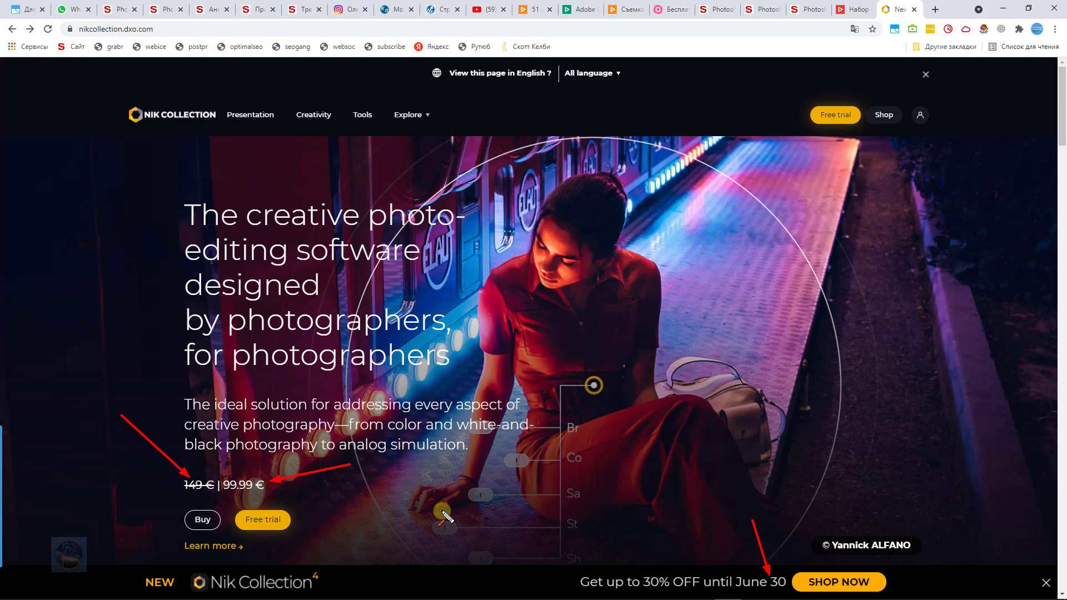
pyautogui.press('Escape')
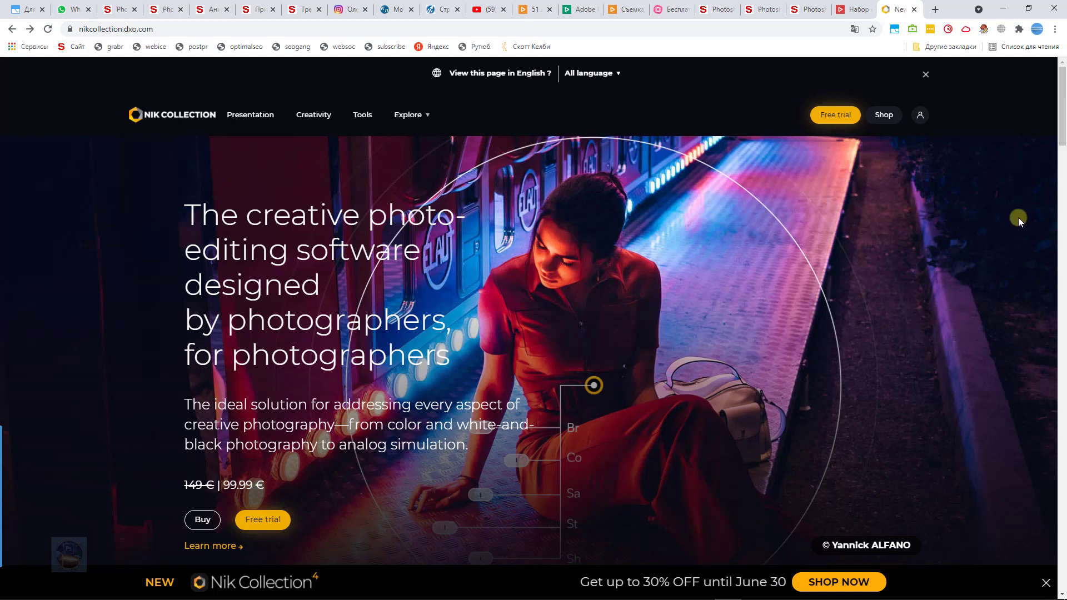
pyautogui.moveTo(1063, 106); pyautogui.dragTo(1062, 556)
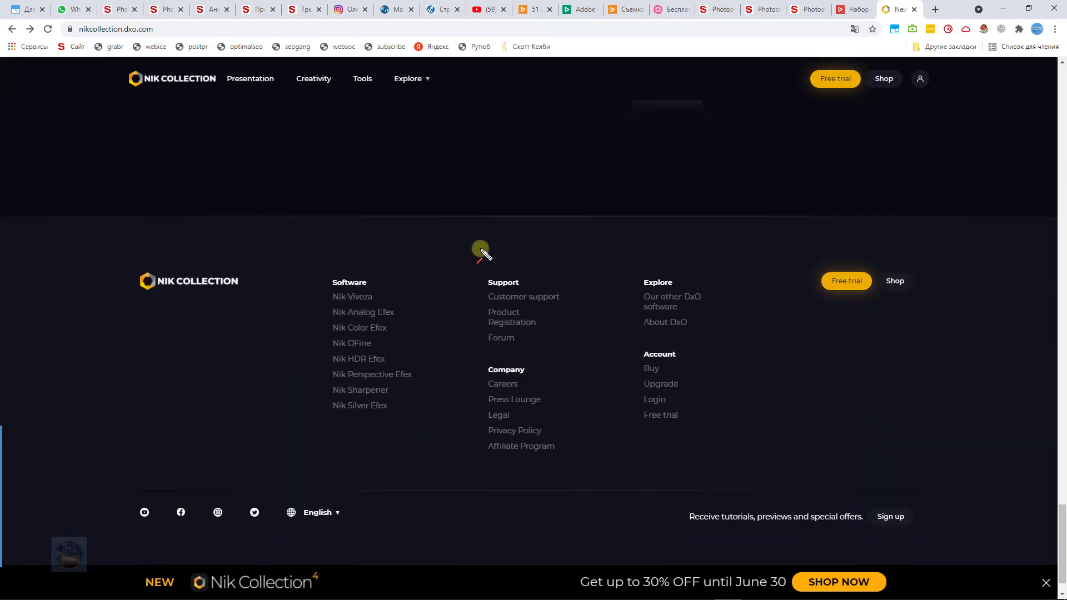
pyautogui.moveTo(483, 239); pyautogui.dragTo(420, 307)
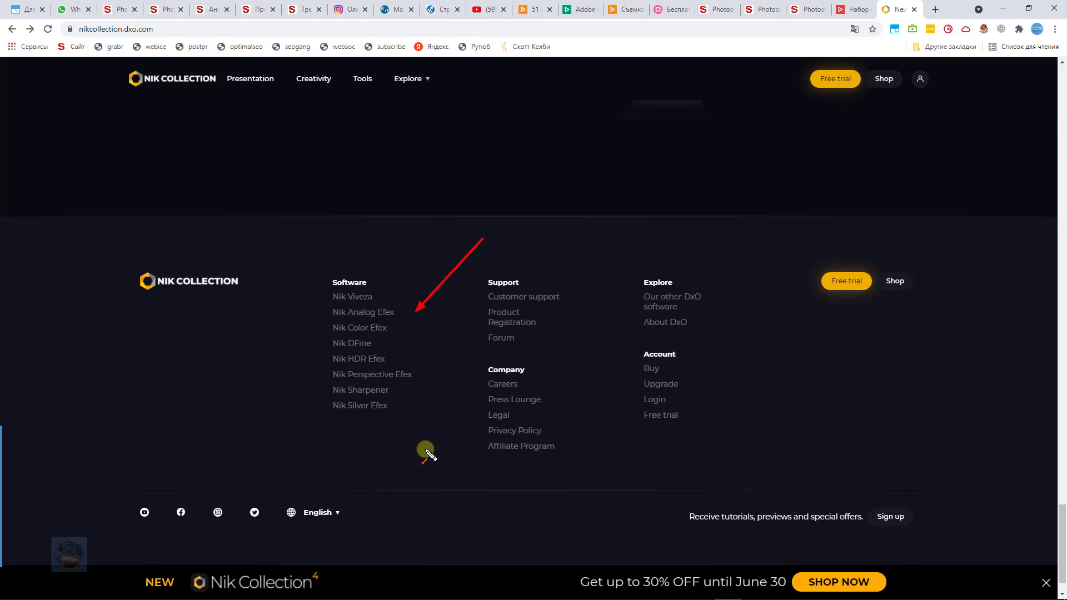
pyautogui.press('Escape')
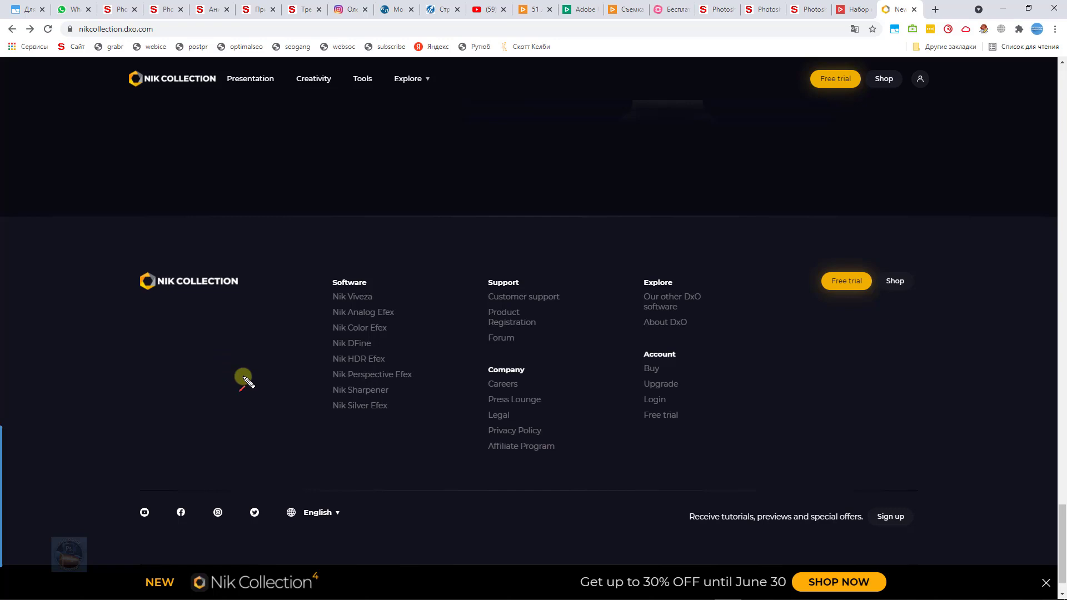
pyautogui.moveTo(243, 377); pyautogui.dragTo(330, 375)
pyautogui.moveTo(266, 428); pyautogui.dragTo(325, 411)
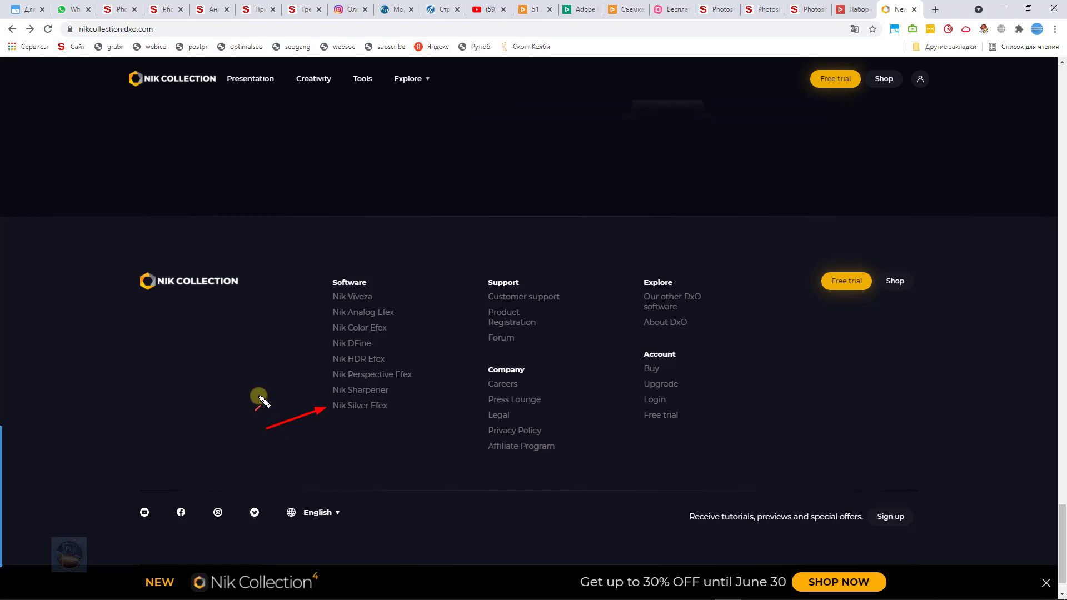
pyautogui.moveTo(275, 396); pyautogui.dragTo(323, 391)
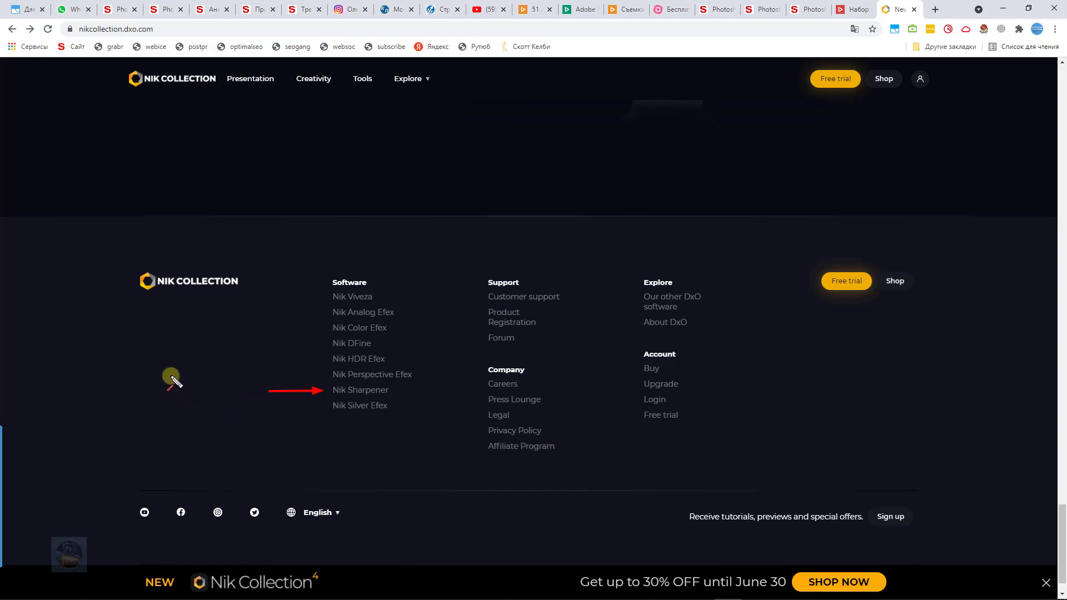
pyautogui.press('Escape')
pyautogui.moveTo(266, 374); pyautogui.dragTo(319, 374)
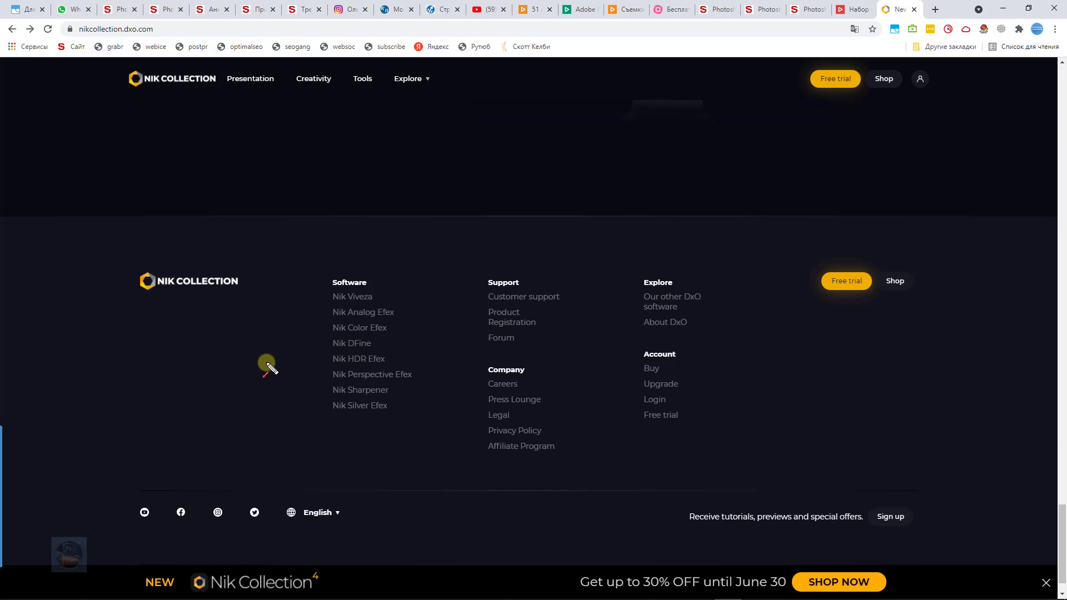
pyautogui.moveTo(267, 364); pyautogui.dragTo(324, 362)
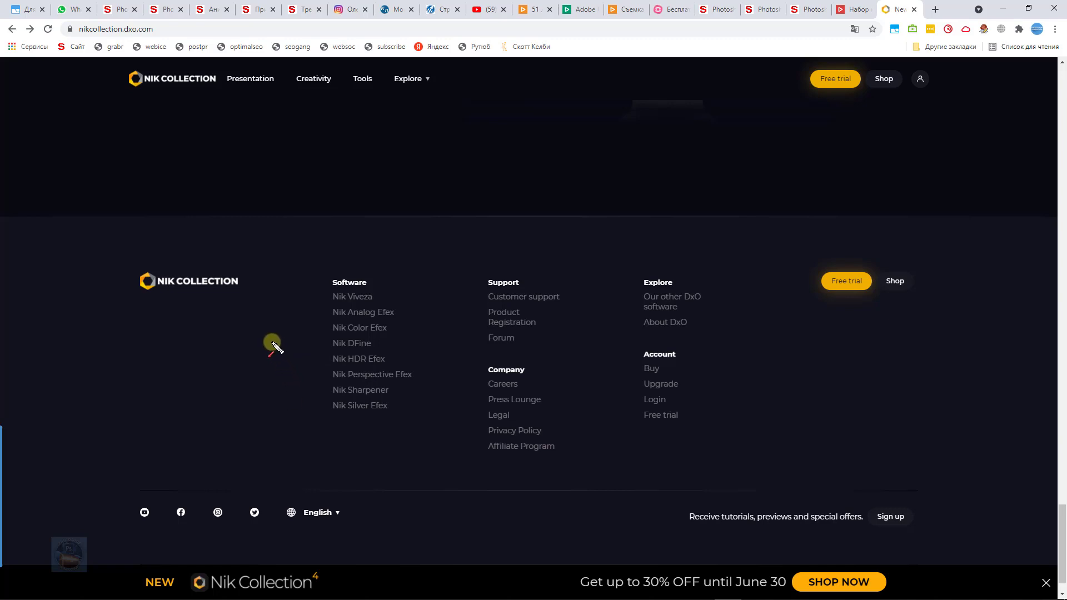
pyautogui.moveTo(264, 340); pyautogui.dragTo(323, 341)
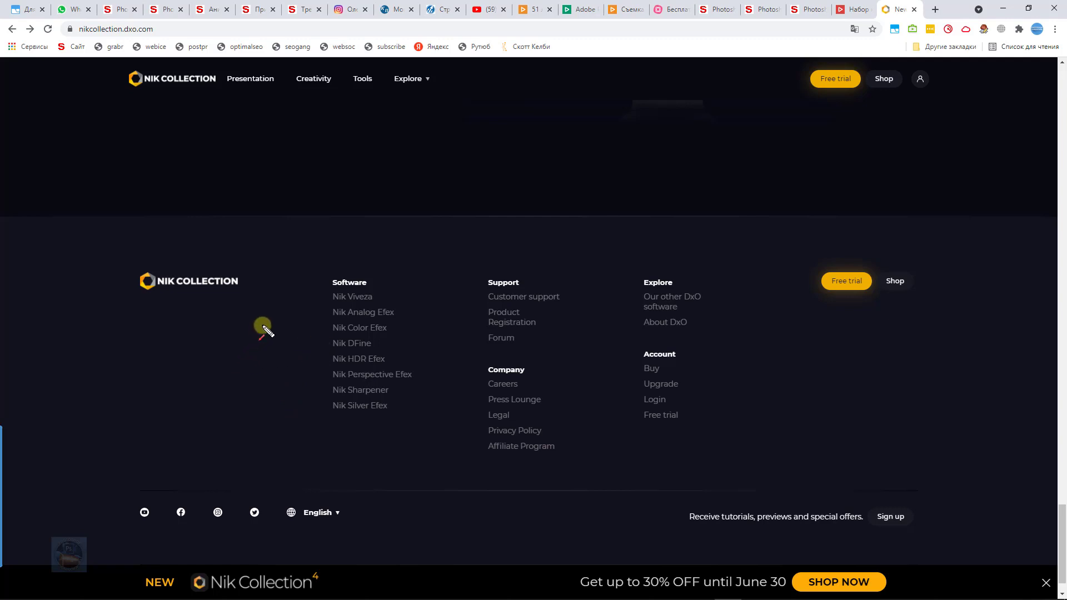
pyautogui.moveTo(266, 325); pyautogui.dragTo(329, 328)
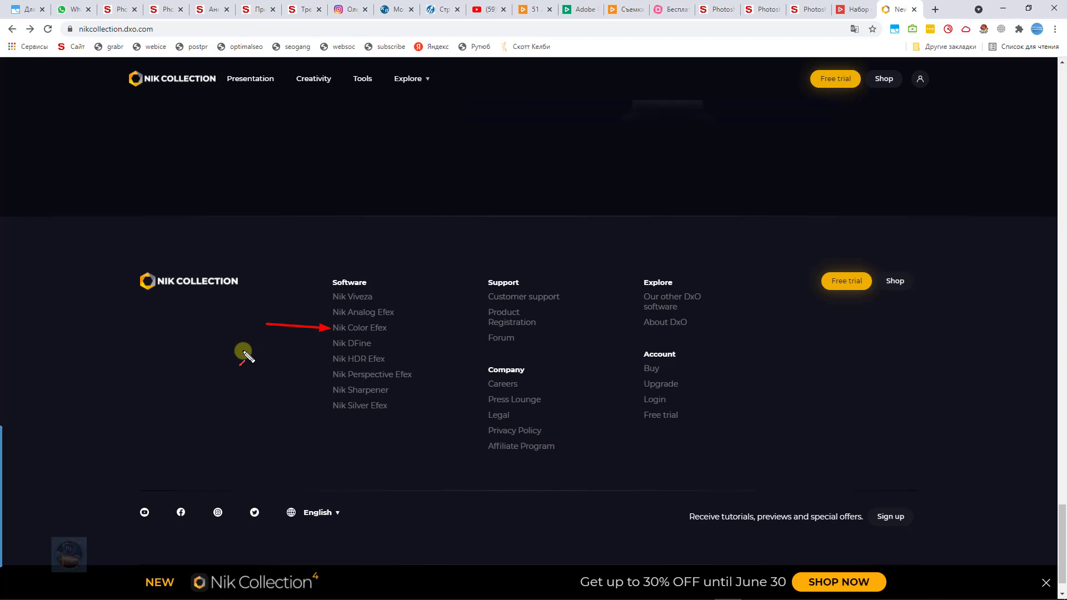
pyautogui.moveTo(265, 311); pyautogui.dragTo(318, 312)
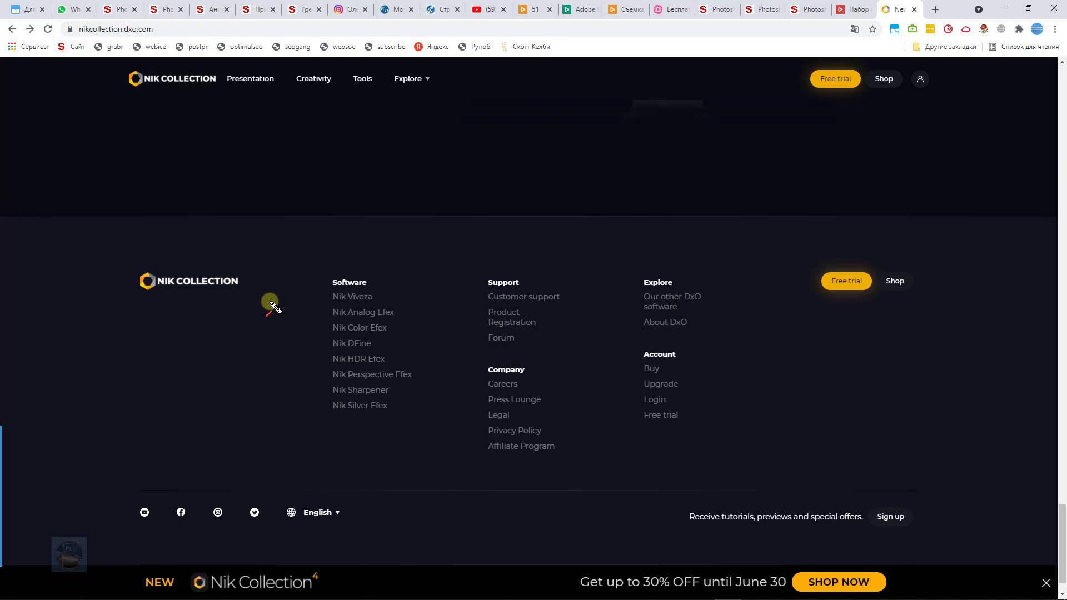
pyautogui.moveTo(261, 299); pyautogui.dragTo(308, 300)
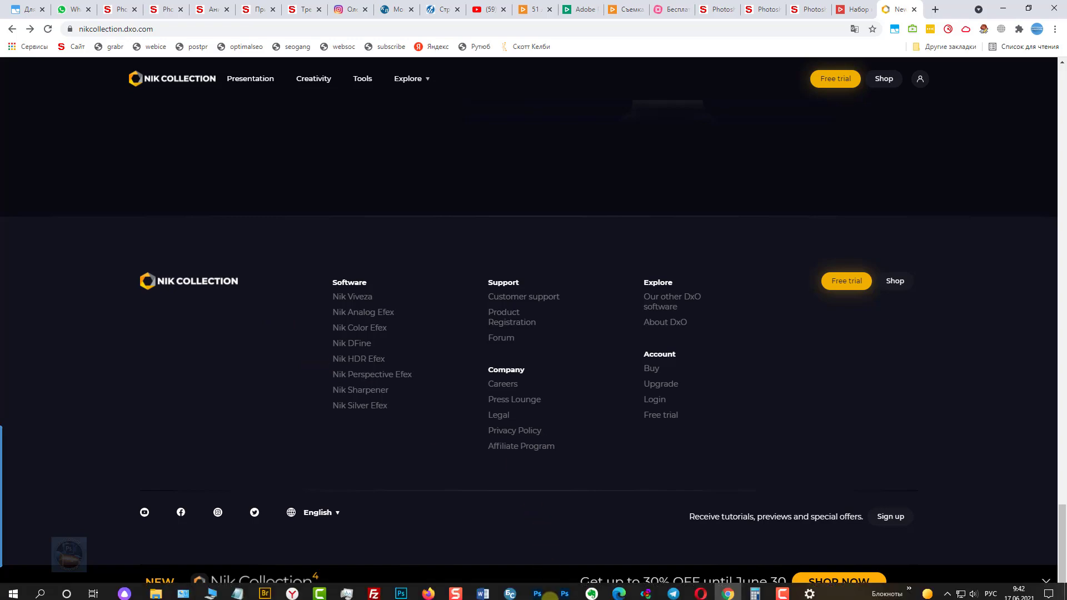
# Show the Nik Collection plugins under Фильтр in Photoshop, then close image 0.jpg.
pyautogui.click(564, 589)
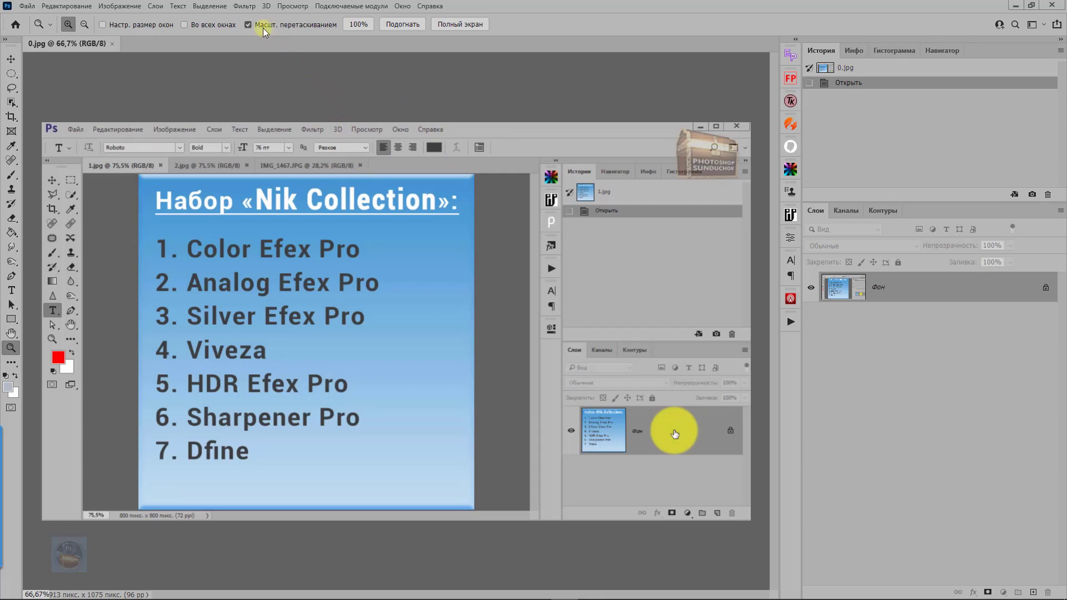
pyautogui.click(247, 6)
pyautogui.moveTo(262, 301)
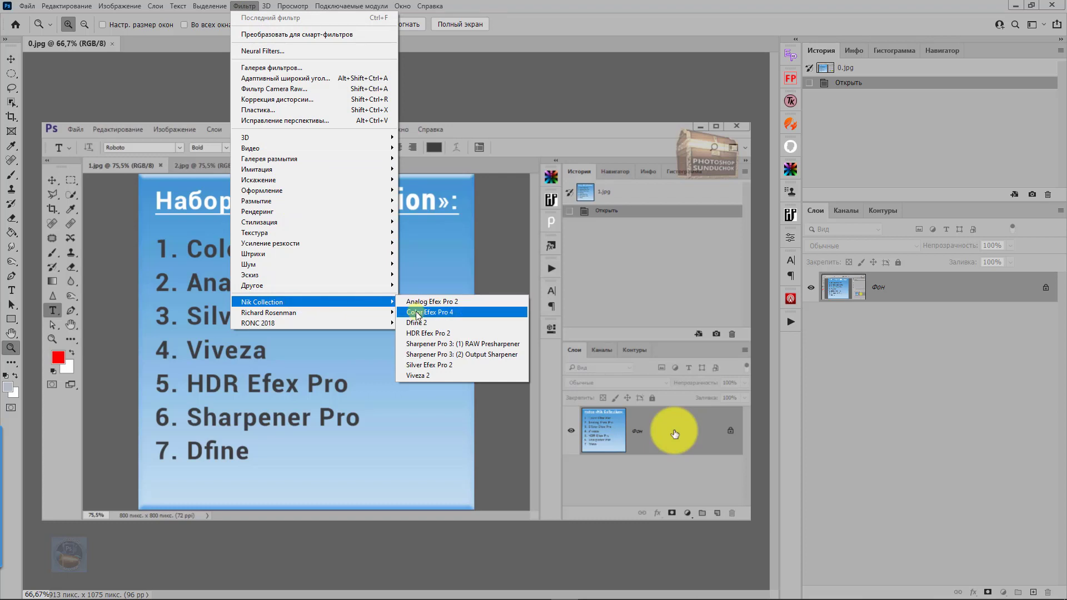
pyautogui.click(533, 14)
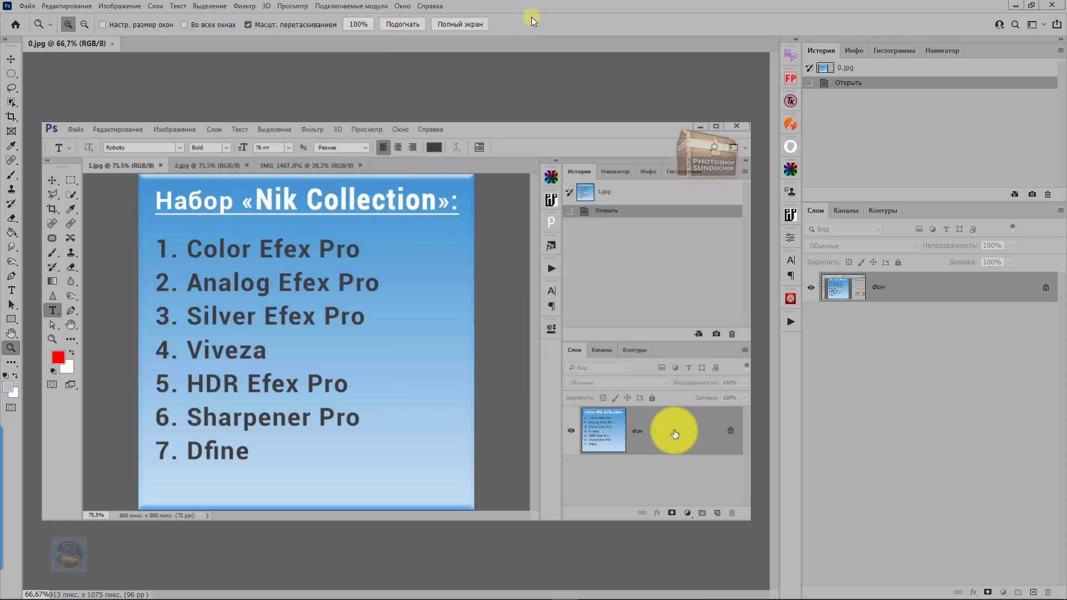
pyautogui.click(1046, 6)
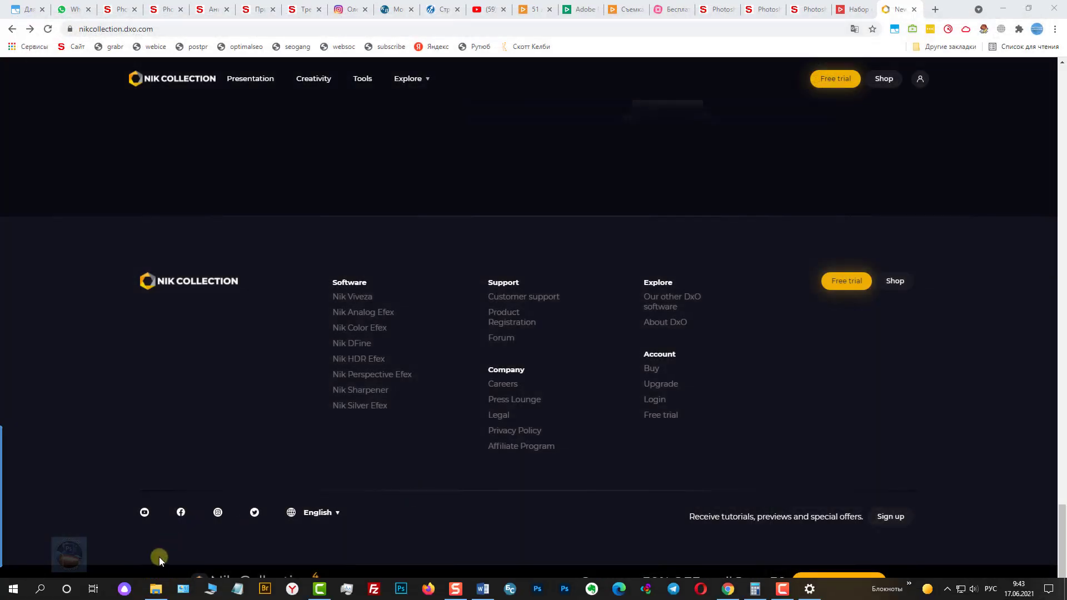
# Run nikcollection-full-1.2.11 from the installer folder as administrator.
pyautogui.click(154, 590)
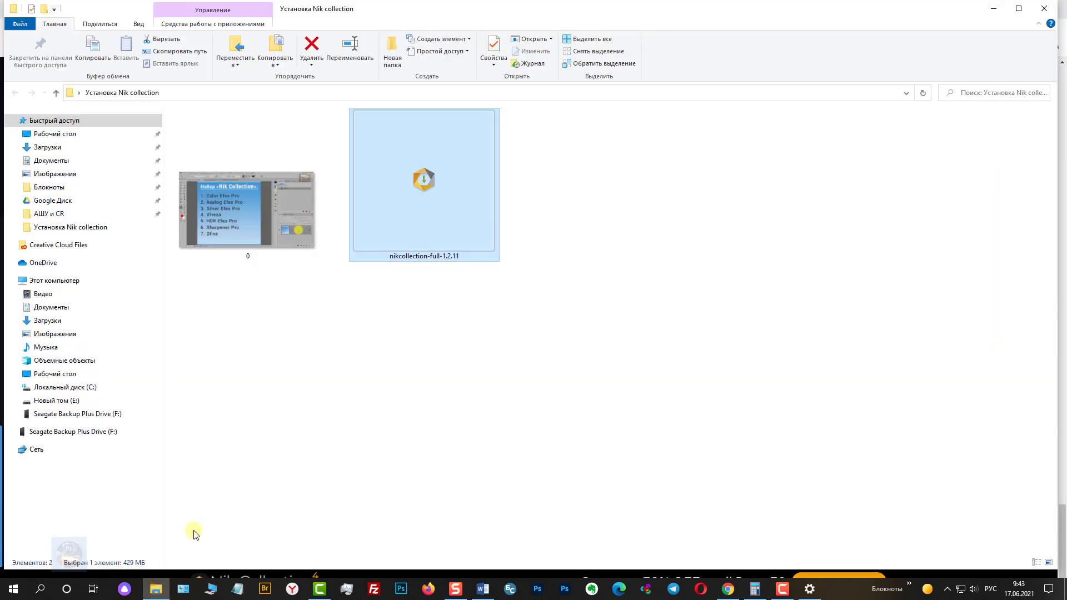
pyautogui.click(486, 396)
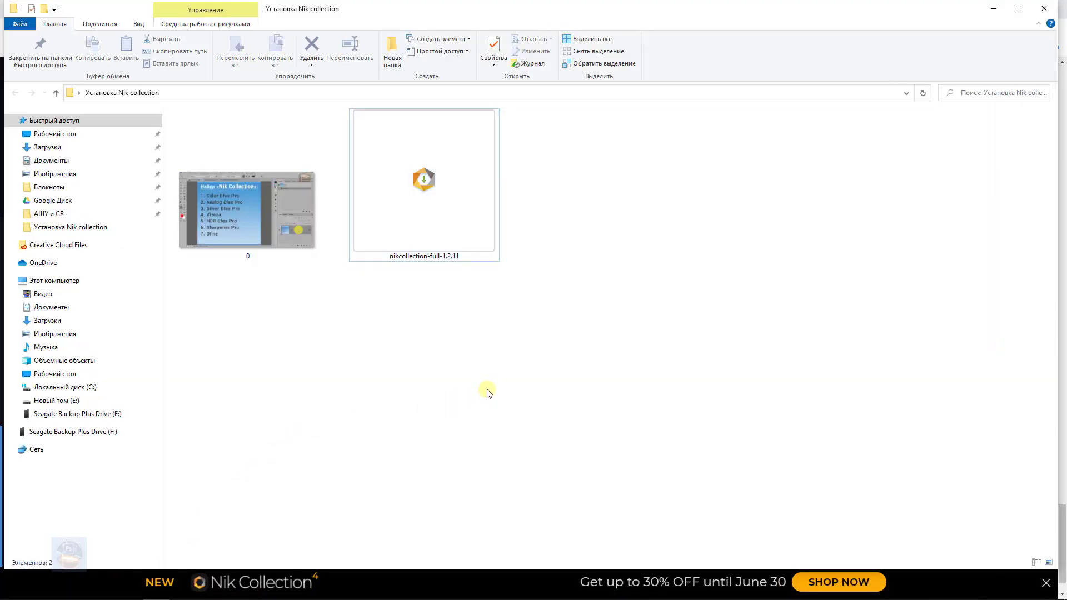
pyautogui.click(437, 195)
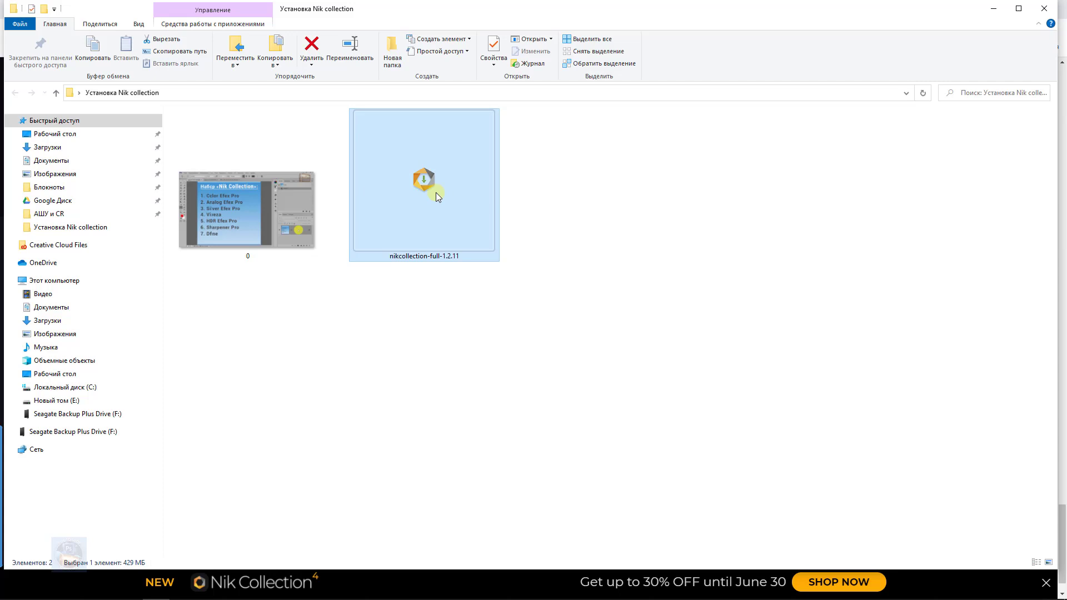
pyautogui.rightClick(436, 196)
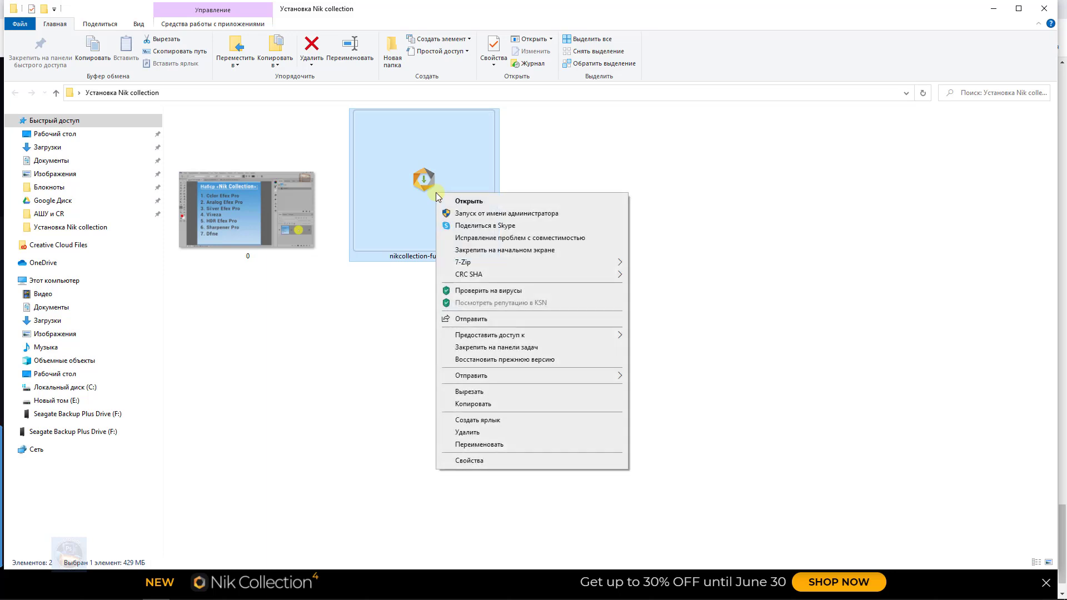
pyautogui.click(487, 215)
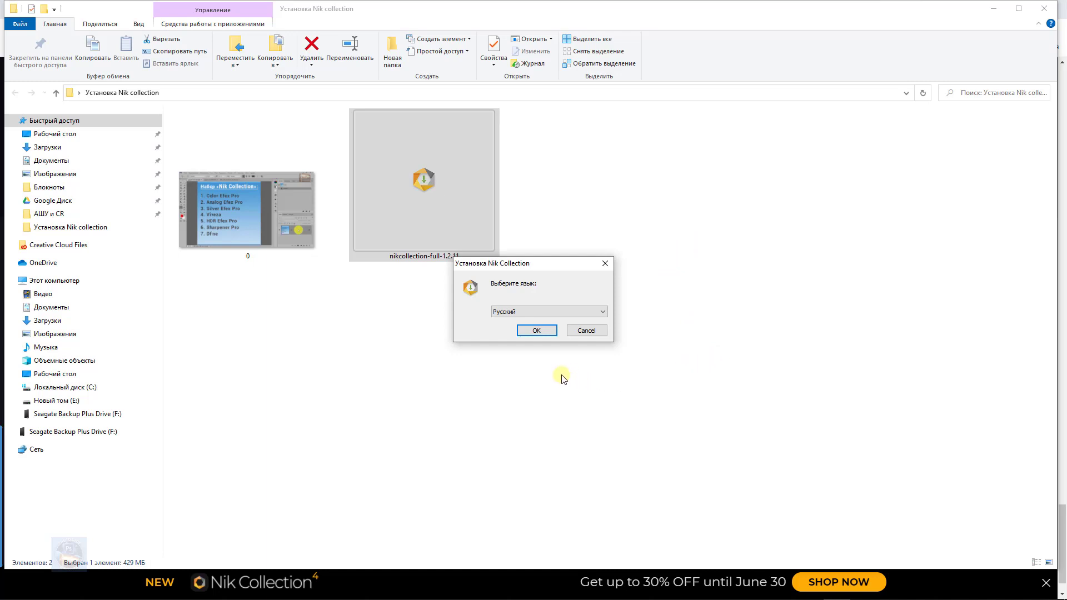
# Confirm Russian, accept the licence agreement and keep the default install folder.
pyautogui.click(537, 336)
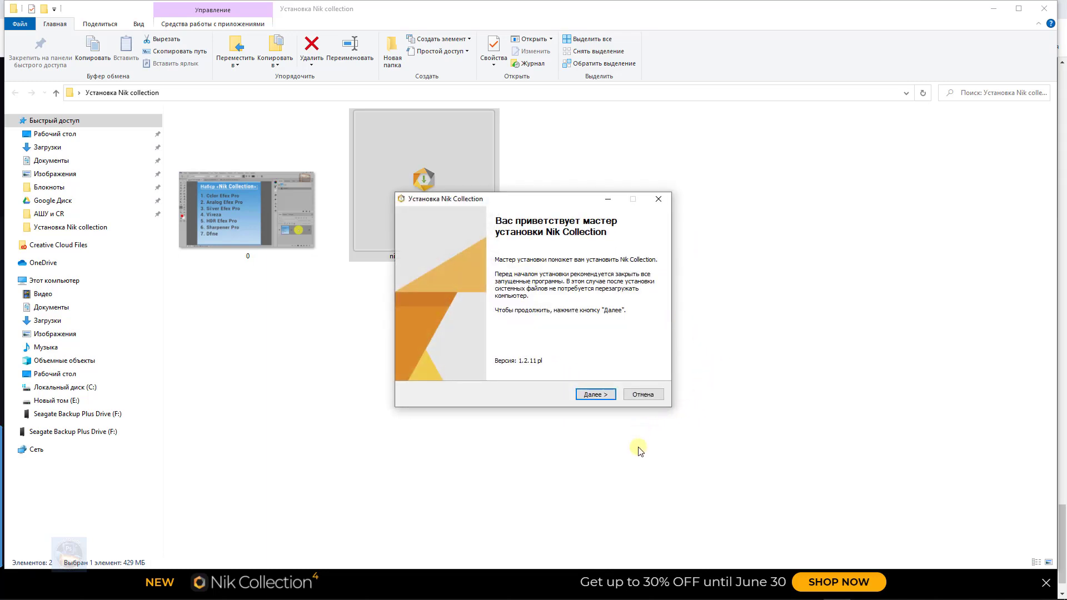
pyautogui.click(593, 395)
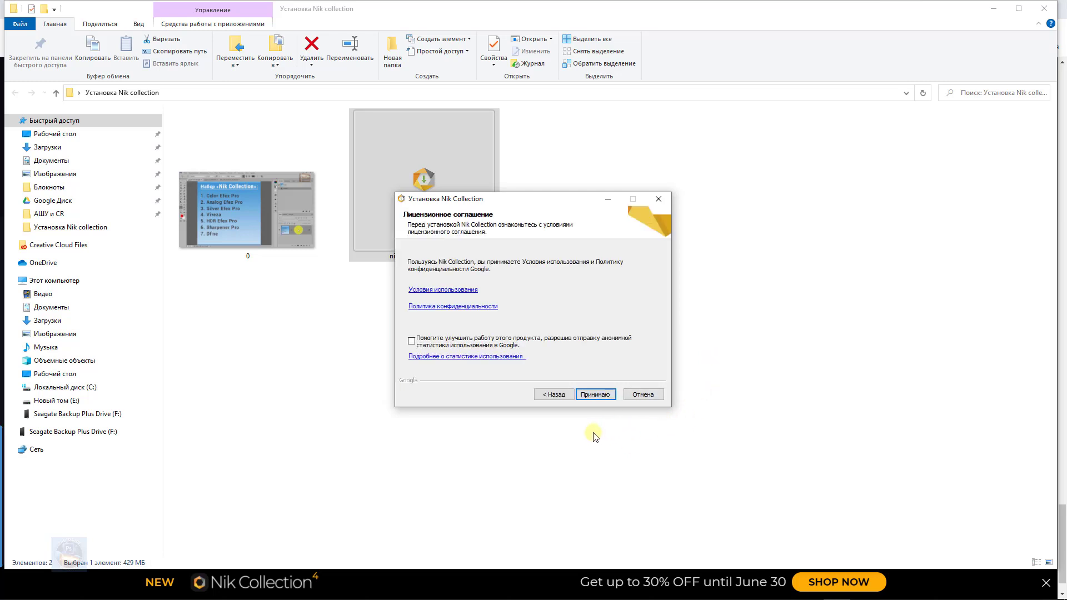
pyautogui.click(594, 395)
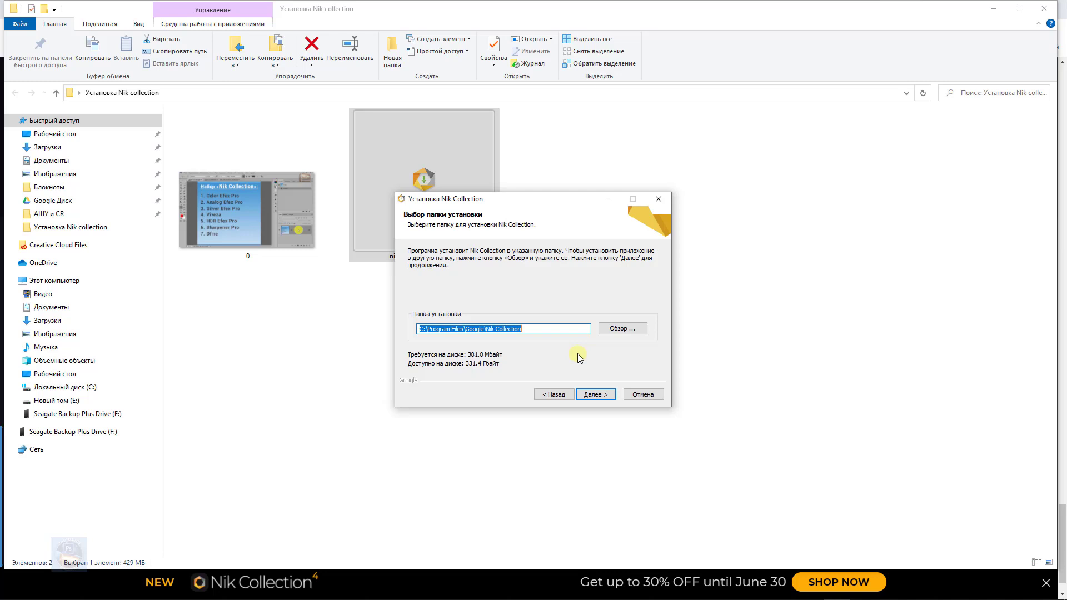
pyautogui.click(592, 396)
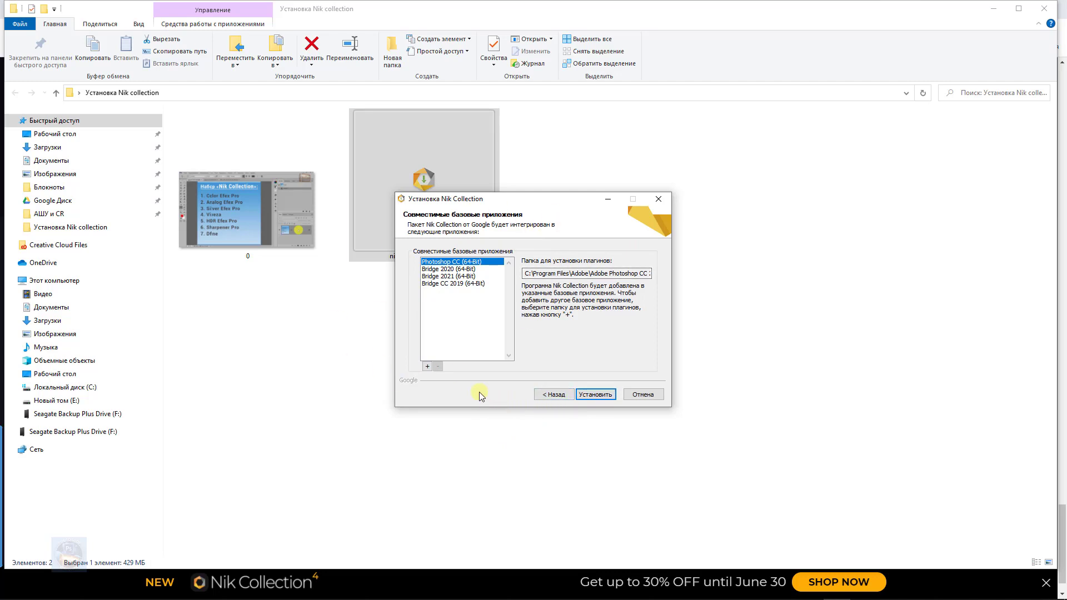
# Add C:\Program Files\Adobe\Adobe Photoshop 2020\Plug-ins as a custom Photoshop plugin host.
pyautogui.click(427, 366)
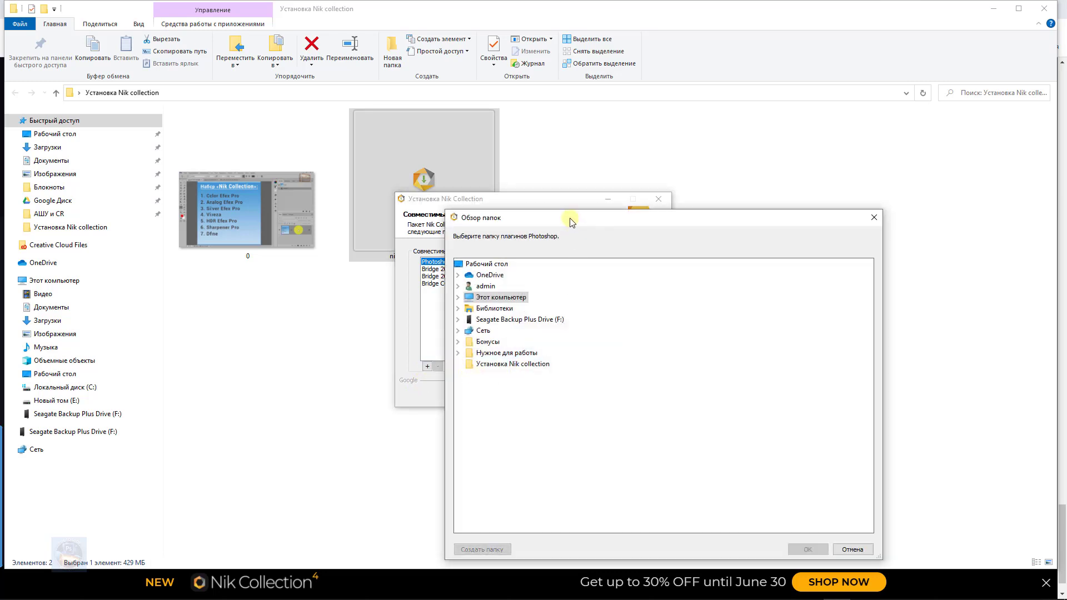
pyautogui.moveTo(575, 224); pyautogui.dragTo(402, 70)
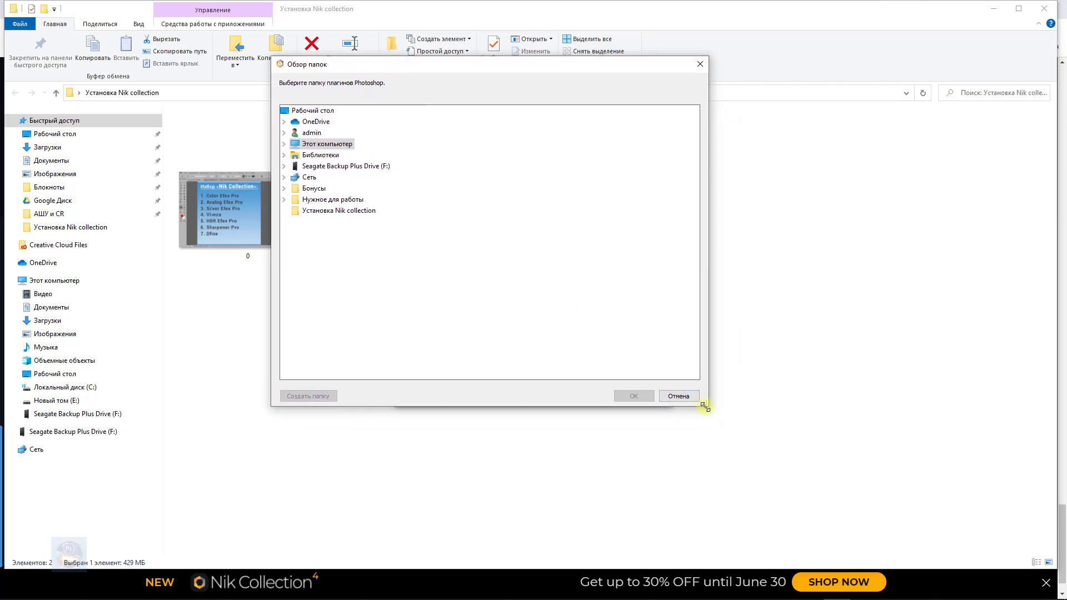
pyautogui.moveTo(699, 404); pyautogui.dragTo(830, 505)
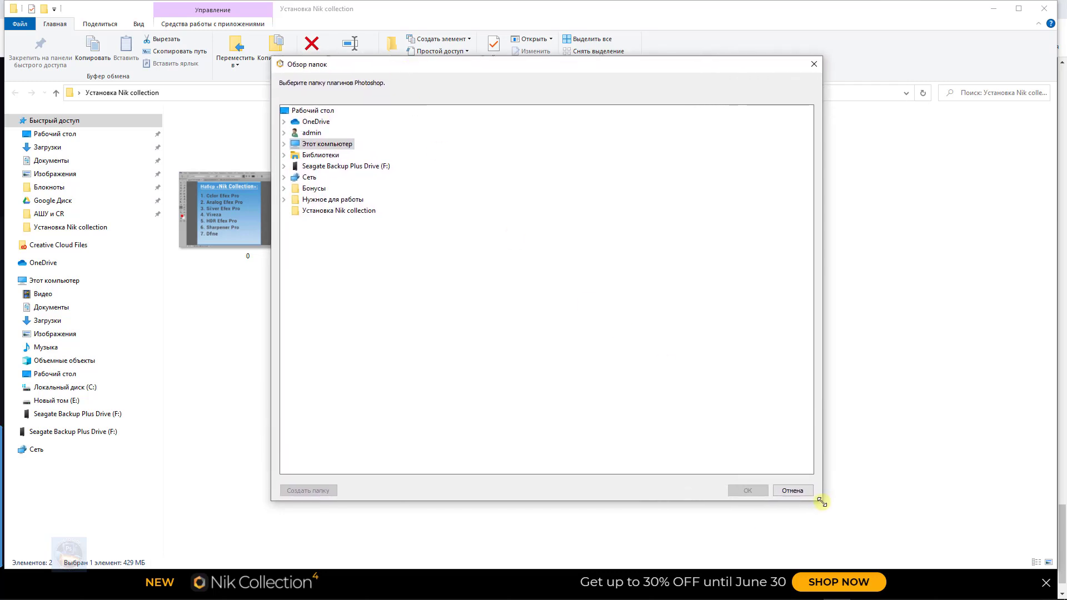
pyautogui.doubleClick(328, 144)
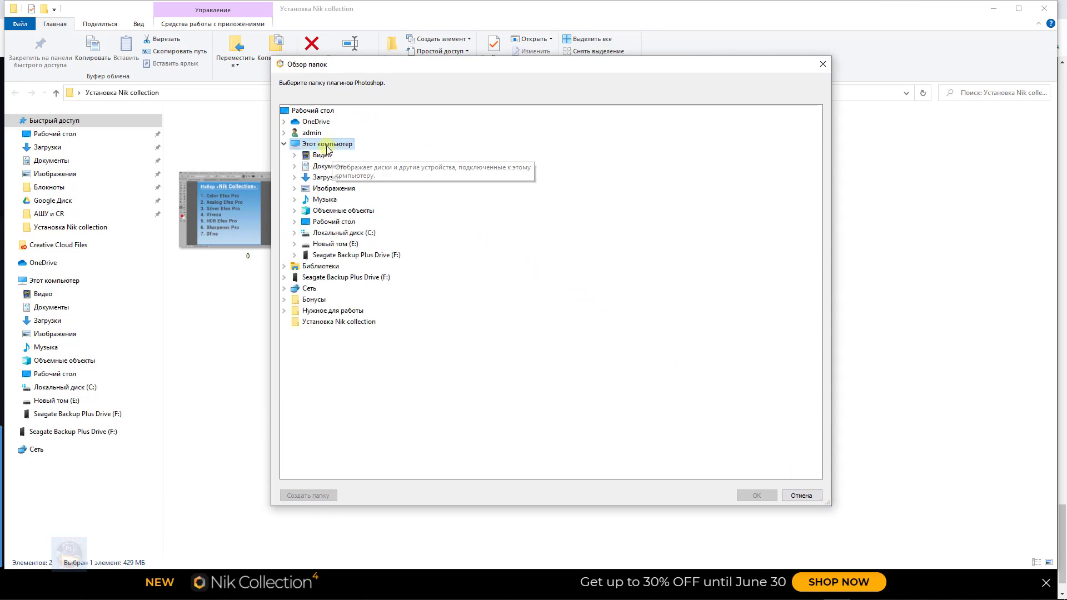
pyautogui.doubleClick(351, 233)
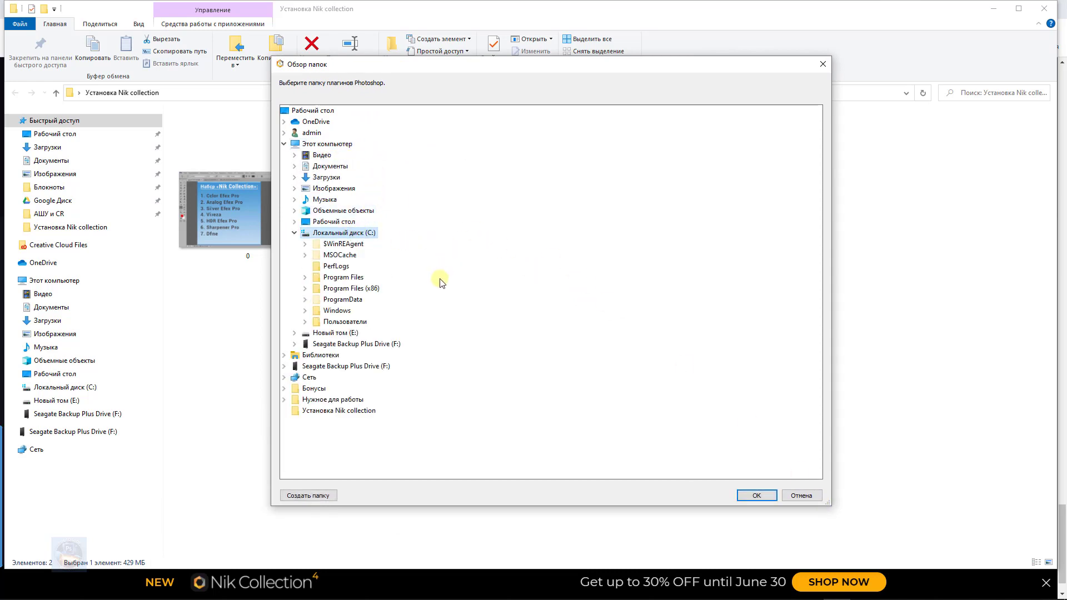
pyautogui.doubleClick(348, 278)
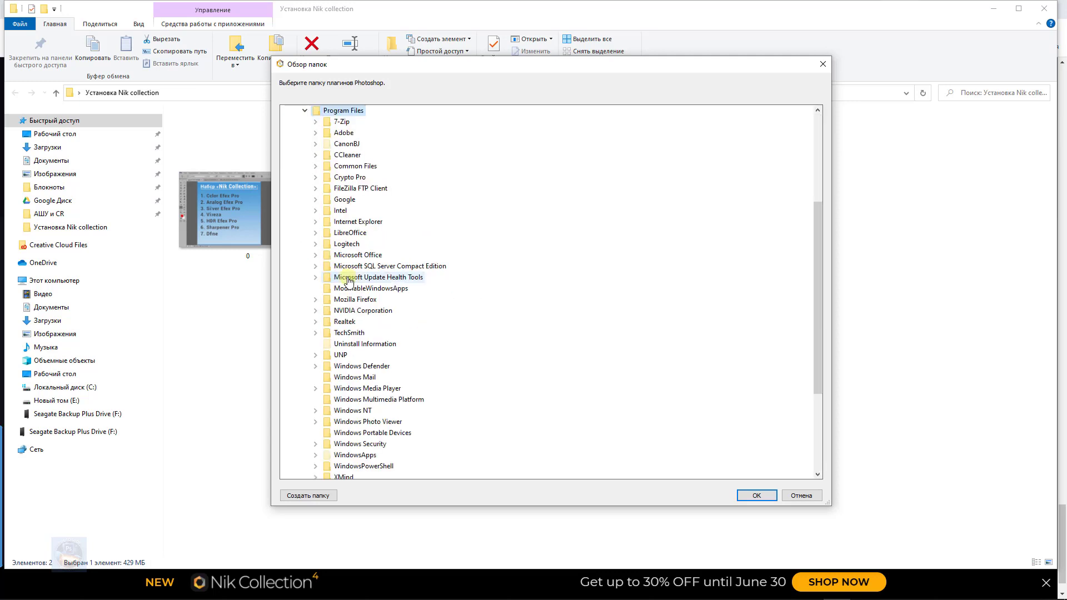
pyautogui.scroll(1, 353, 280)
pyautogui.scroll(3, 378, 228)
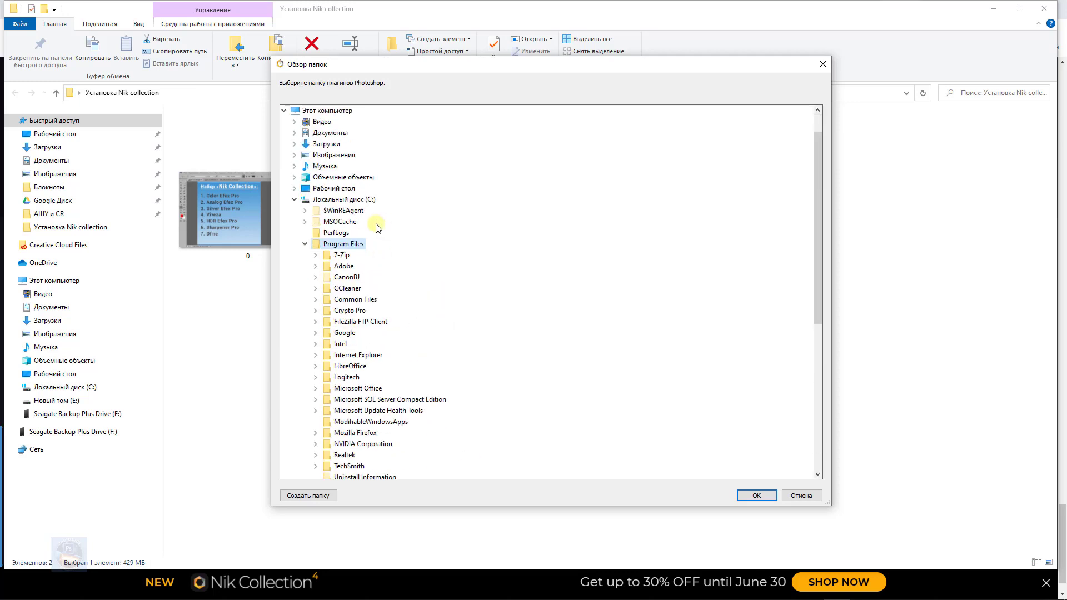
pyautogui.doubleClick(350, 268)
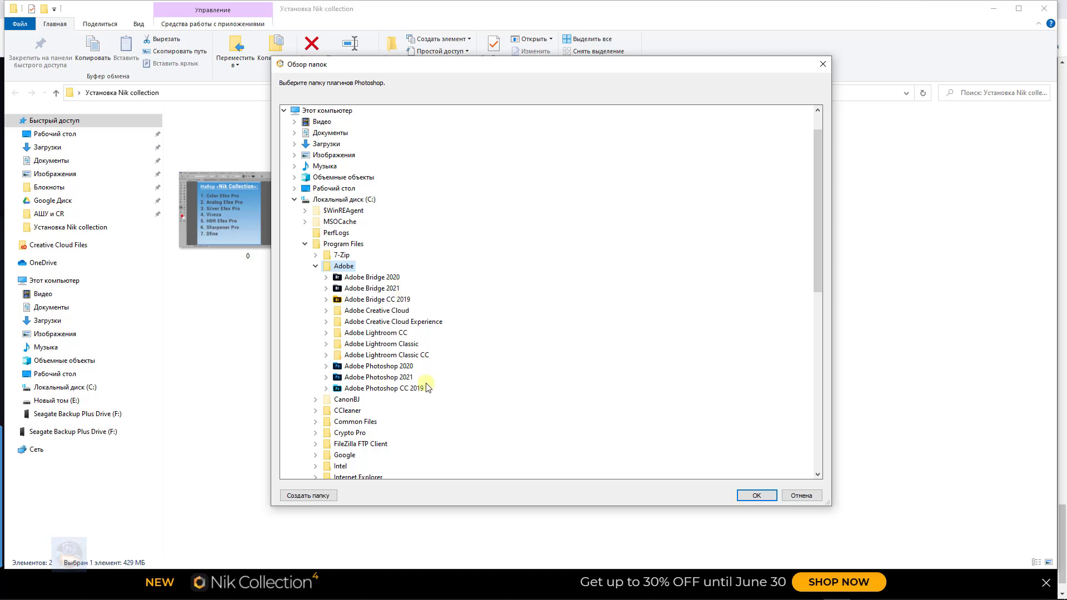
pyautogui.doubleClick(384, 370)
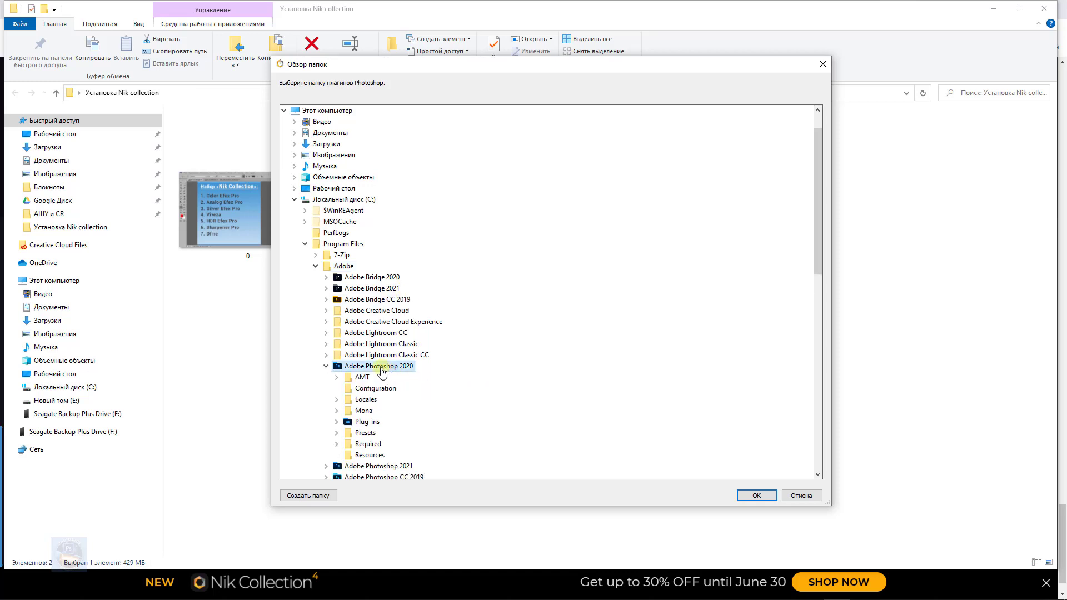
pyautogui.scroll(-2, 403, 383)
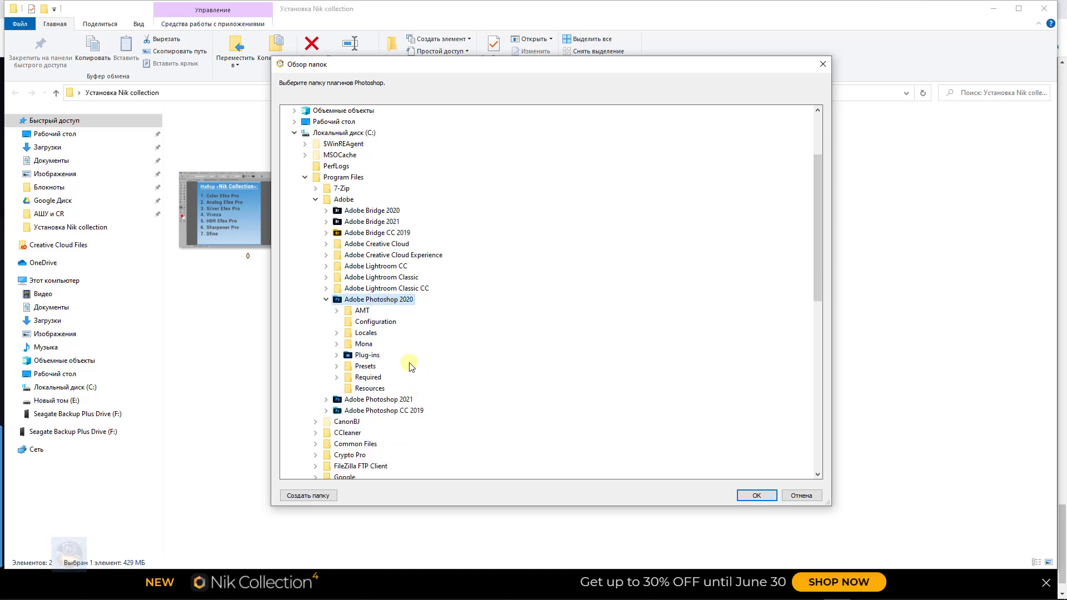
pyautogui.doubleClick(367, 355)
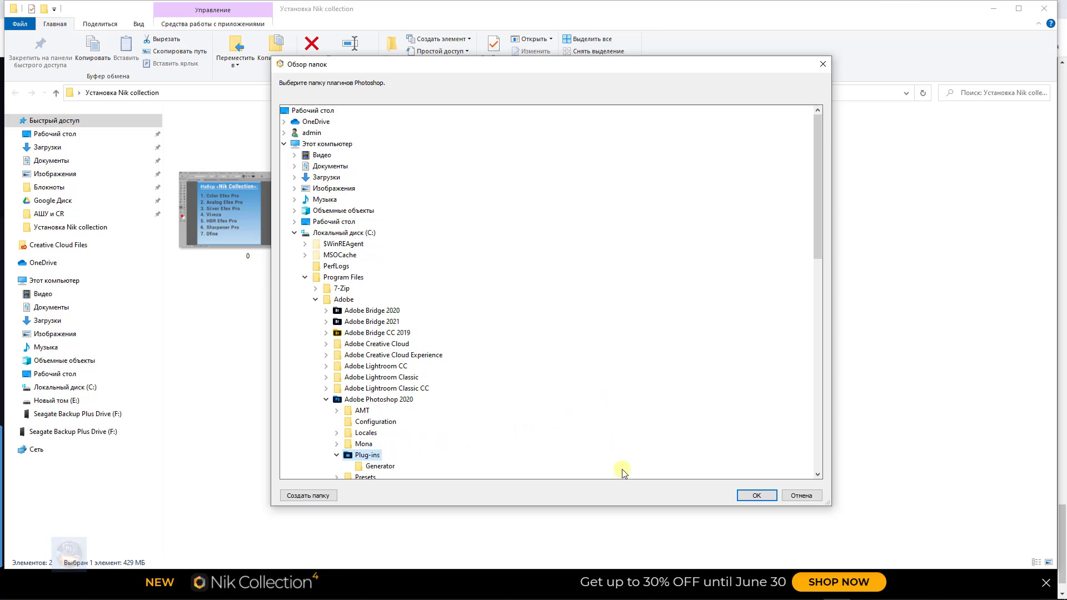
pyautogui.click(757, 497)
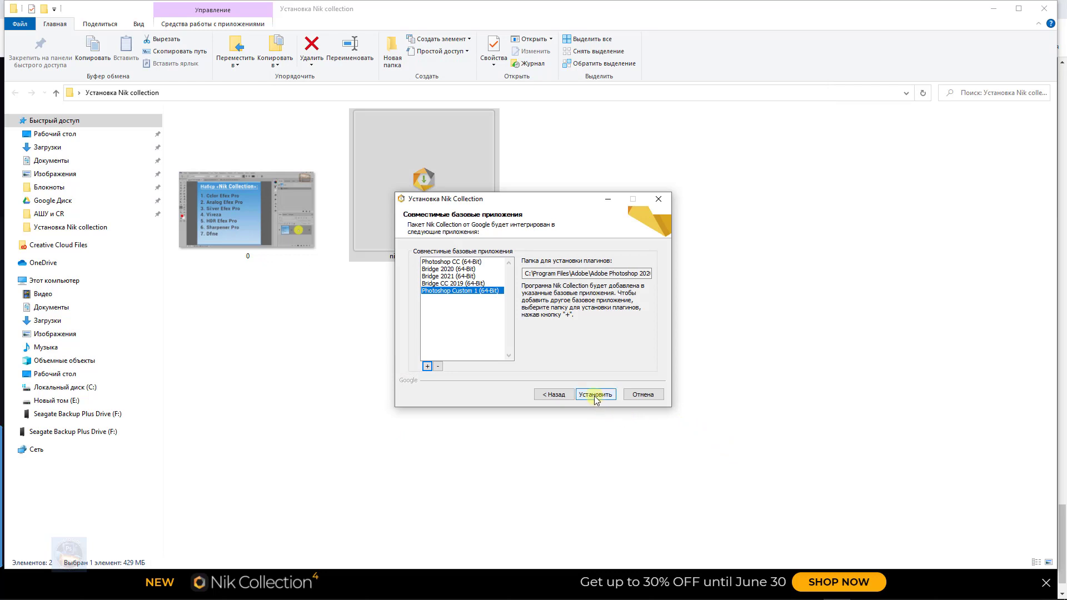
# Run the Nik Collection installation with Установить and finish the wizard with Готово.
pyautogui.click(594, 398)
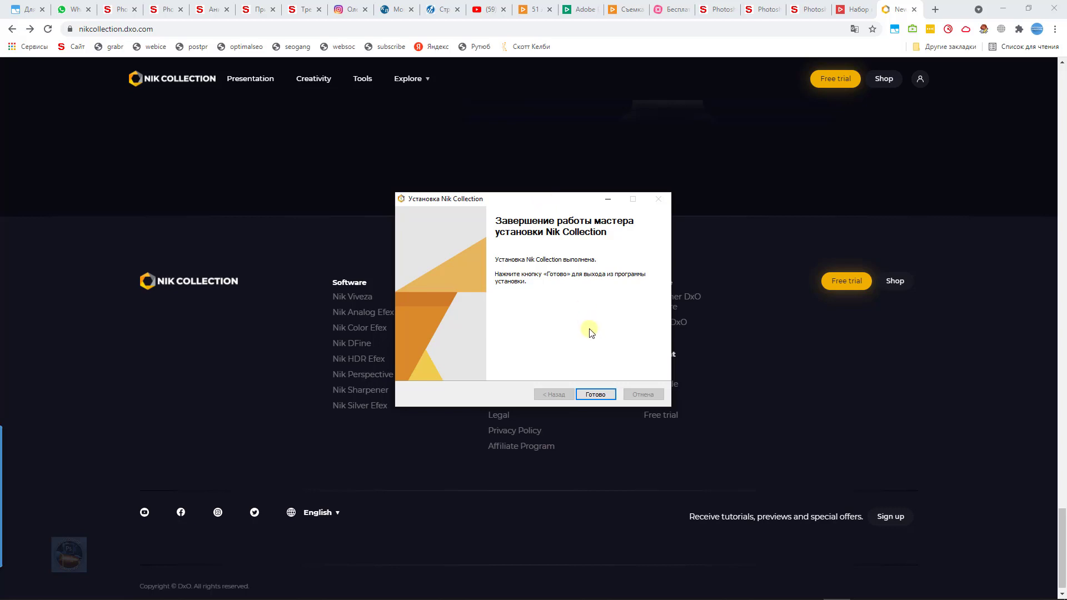
pyautogui.click(592, 393)
pyautogui.moveTo(538, 589)
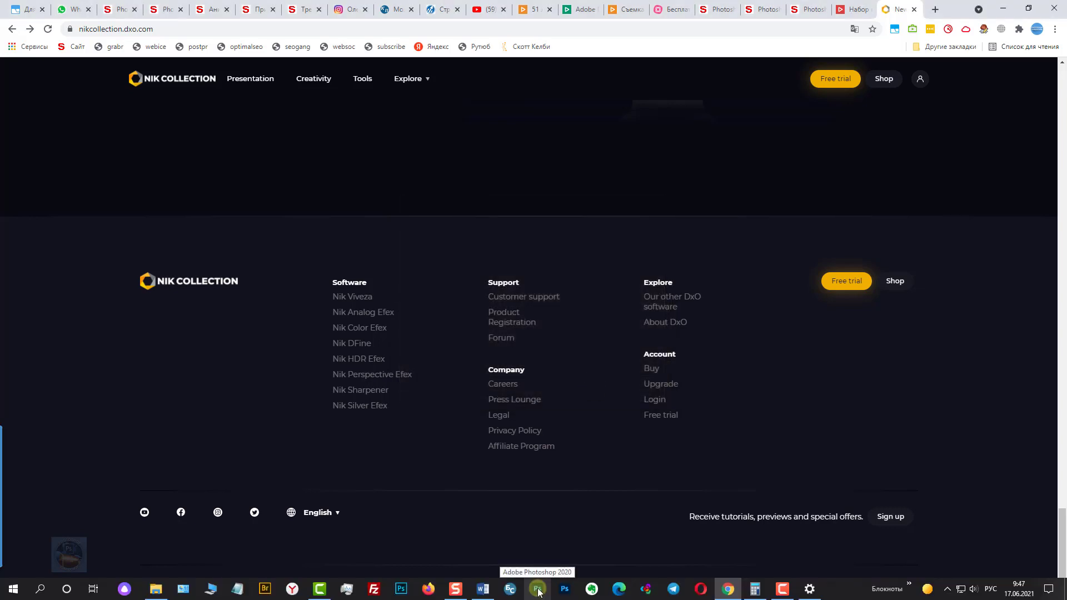
# Relaunch Photoshop 2020 and open image 0 from the Установка Nik collection folder.
pyautogui.click(538, 590)
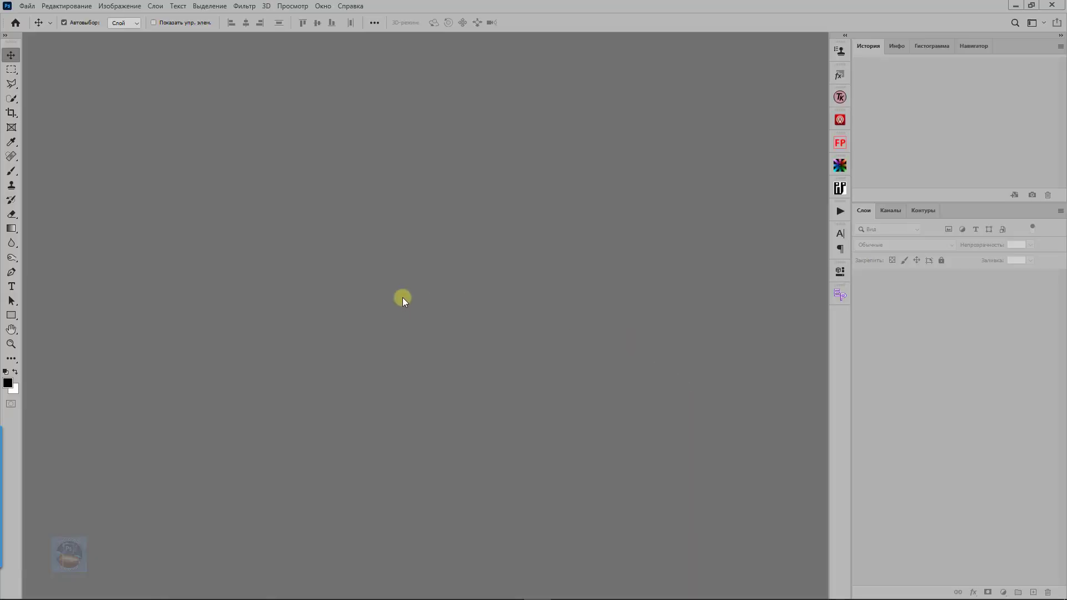
pyautogui.doubleClick(345, 238)
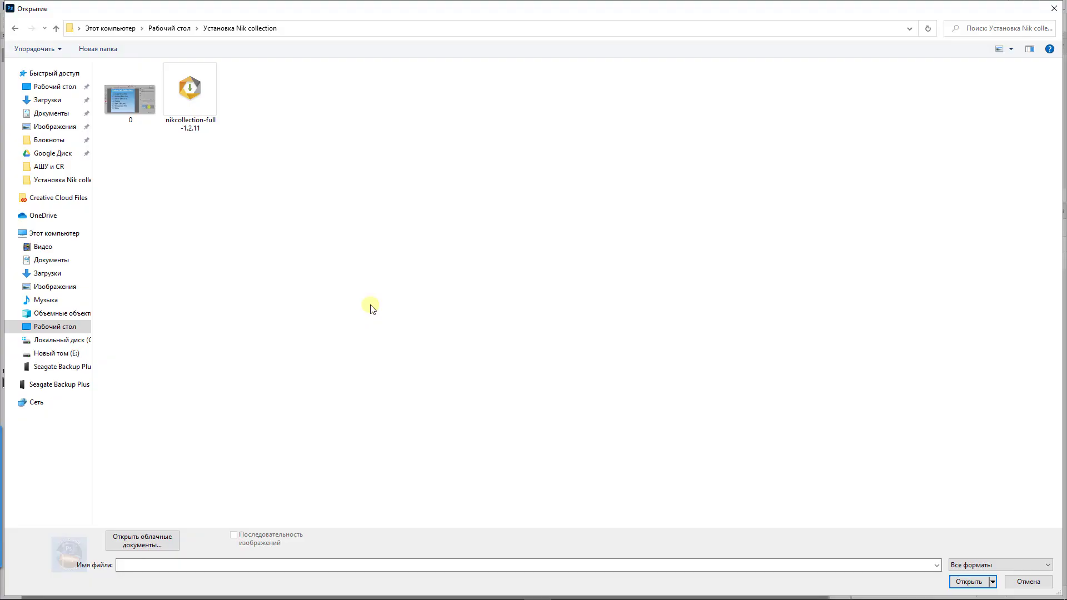
pyautogui.click(129, 105)
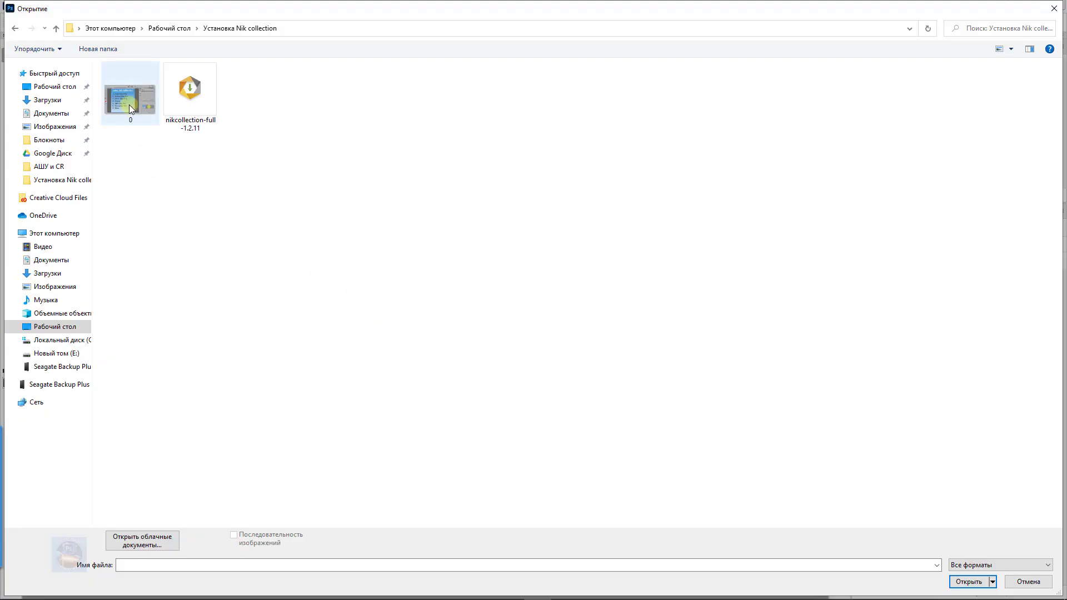
pyautogui.doubleClick(129, 104)
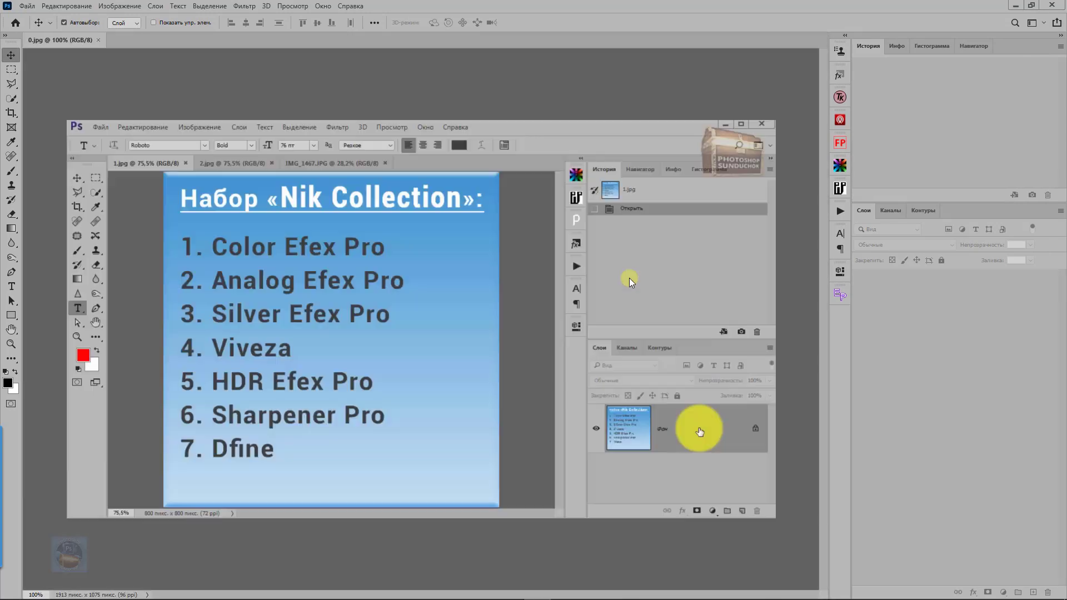
pyautogui.click(245, 6)
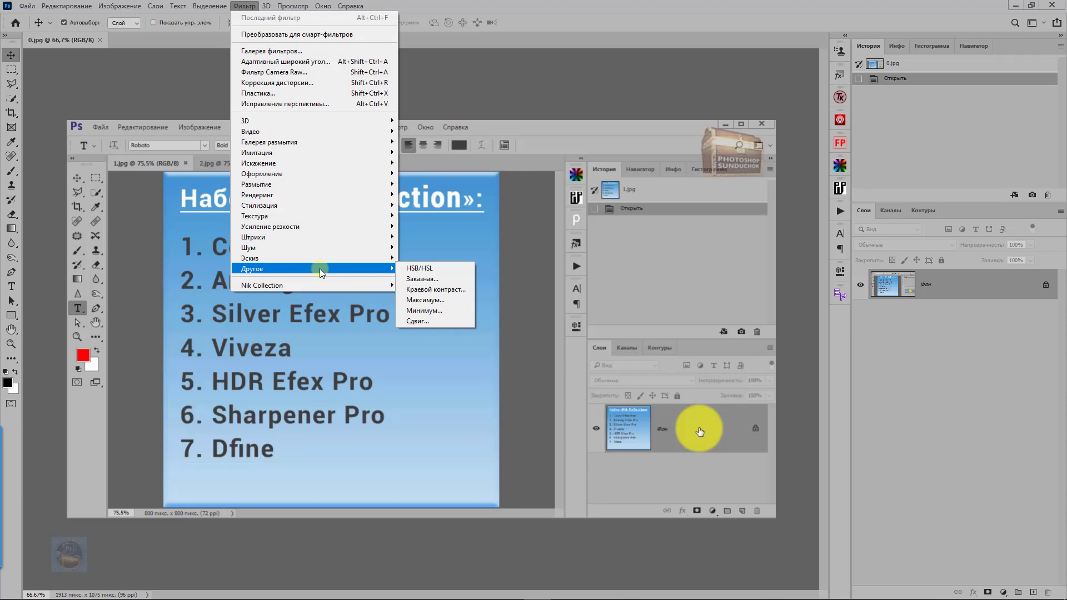
pyautogui.moveTo(275, 285)
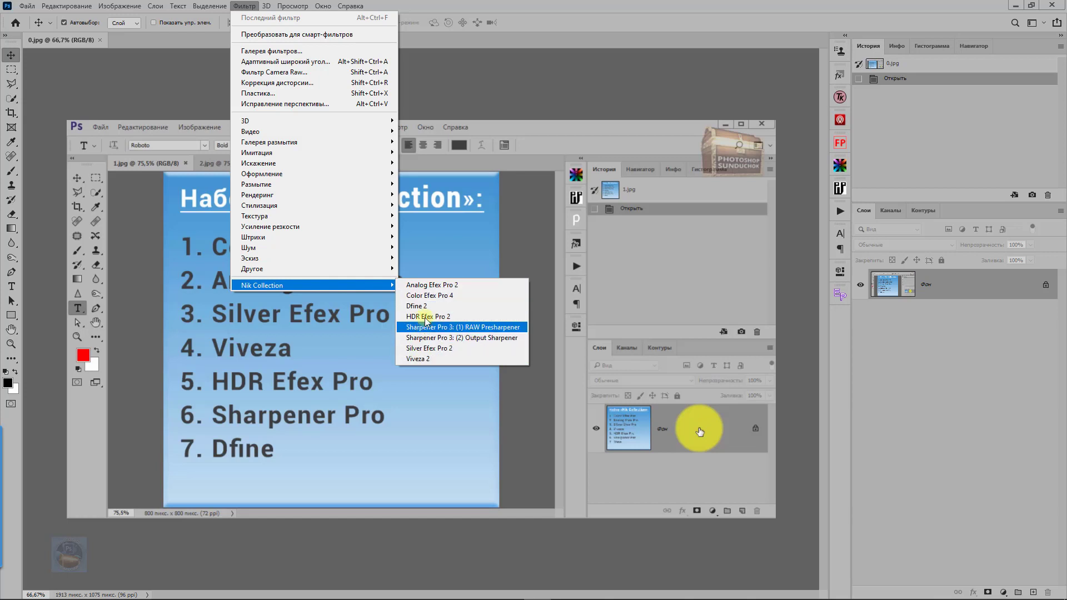
pyautogui.click(522, 20)
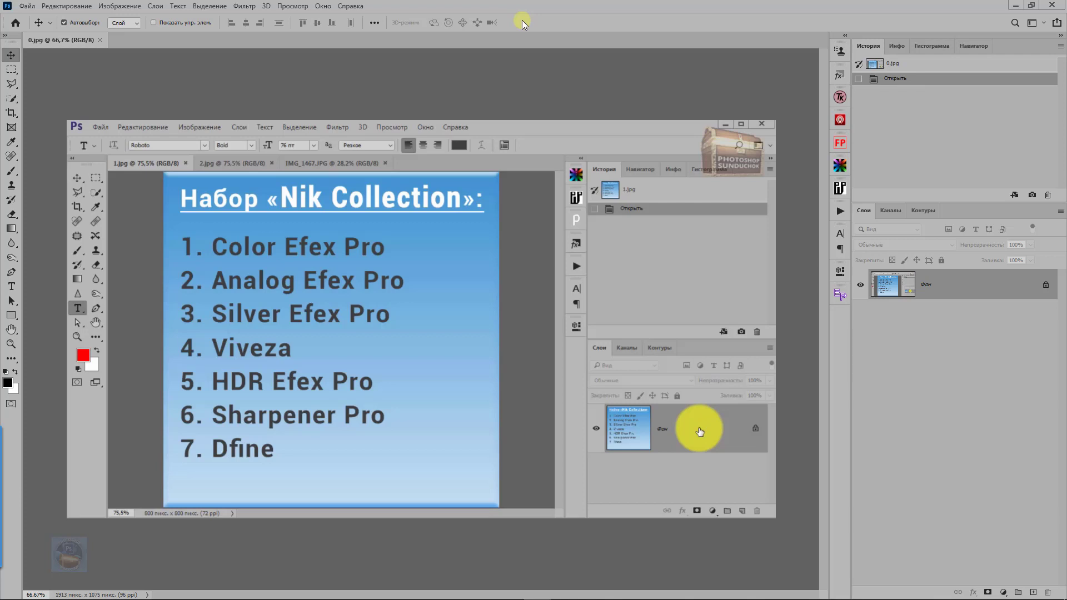
# Glance at the installer folder, then show photoshopsunduchok.ru's Бесплатные рассылки page in Chrome.
pyautogui.click(156, 589)
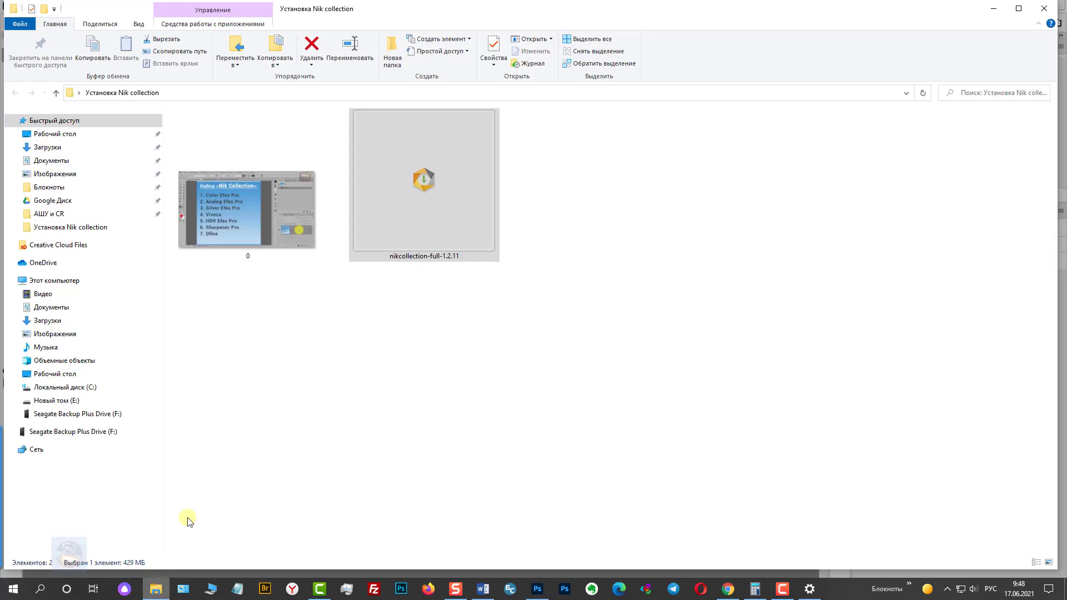
pyautogui.click(416, 188)
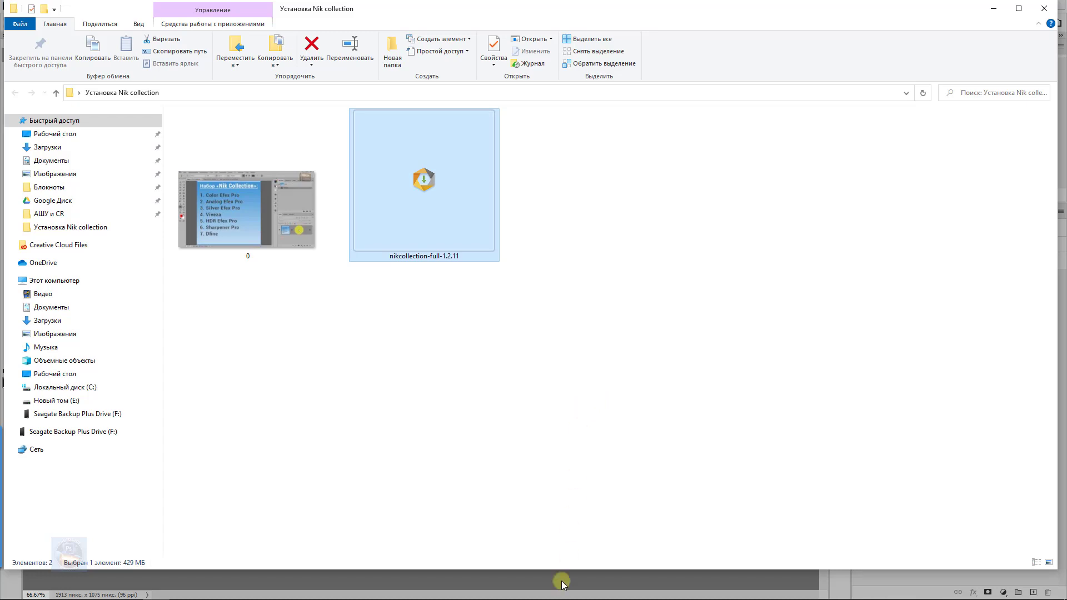
pyautogui.click(727, 589)
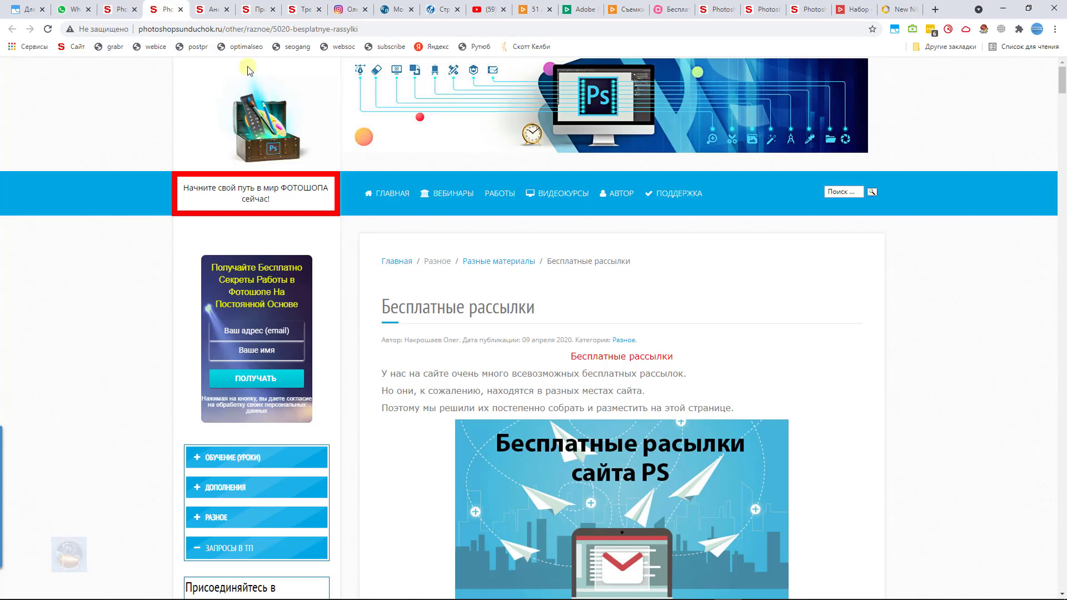
pyautogui.click(160, 10)
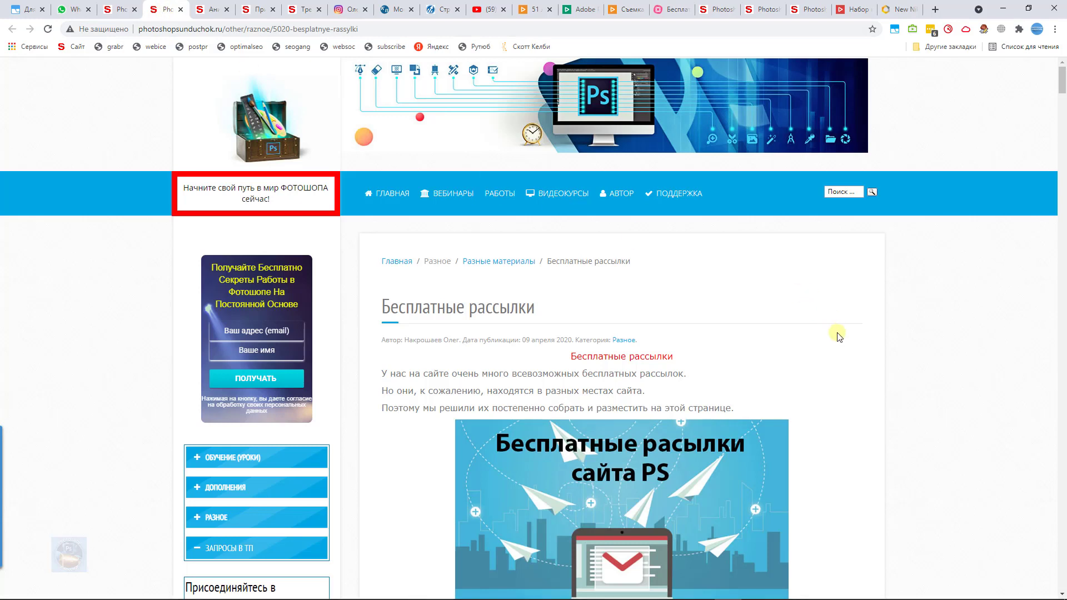
# Highlight the page address and the Бесплатные рассылки heading on the newsletters page.
pyautogui.click(369, 29)
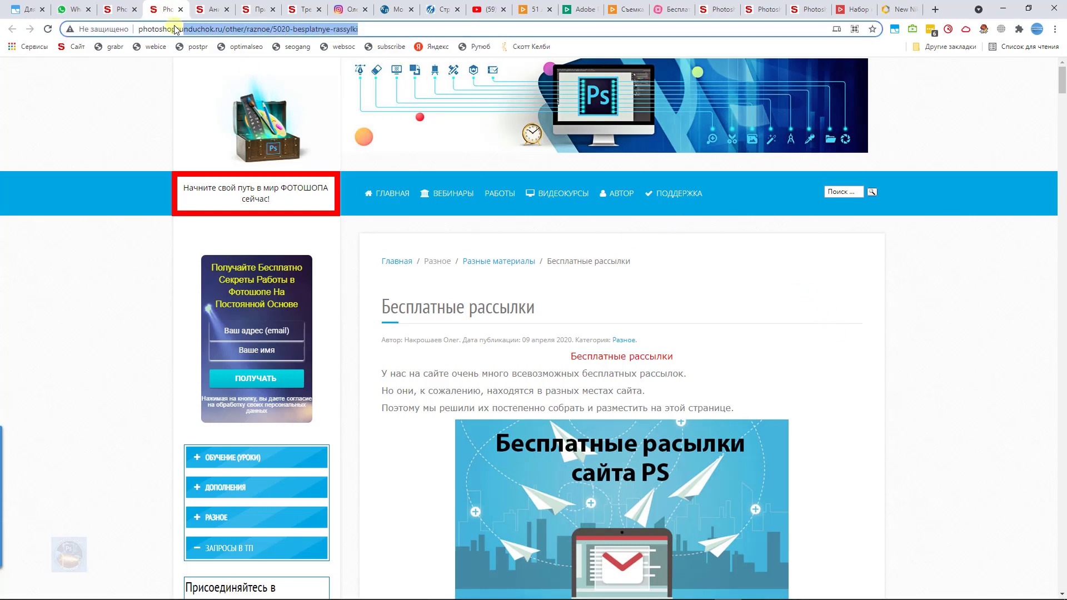
pyautogui.click(821, 301)
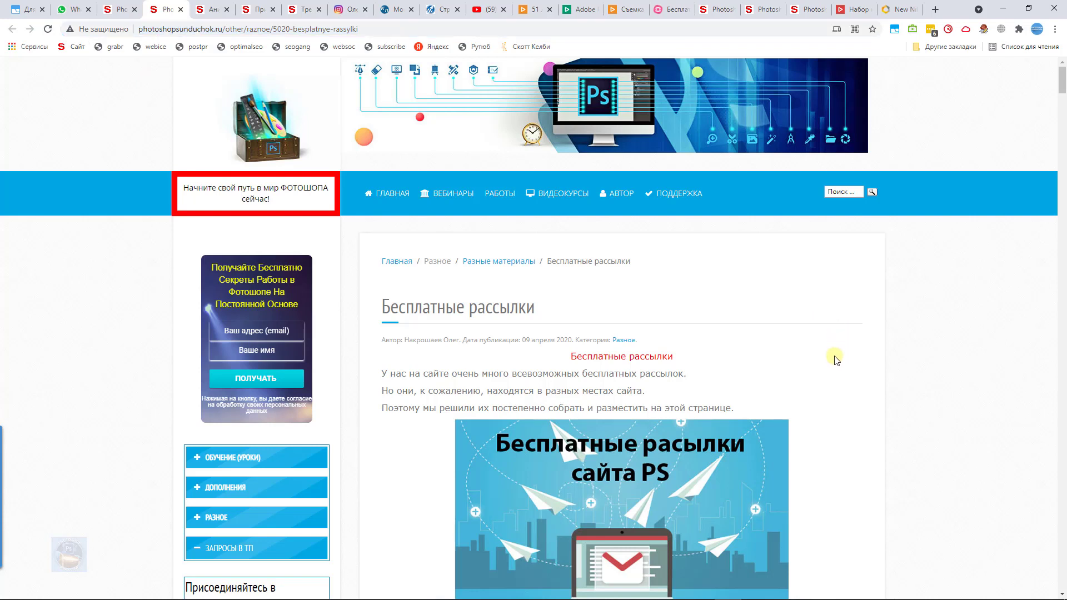
pyautogui.moveTo(592, 313); pyautogui.dragTo(408, 306)
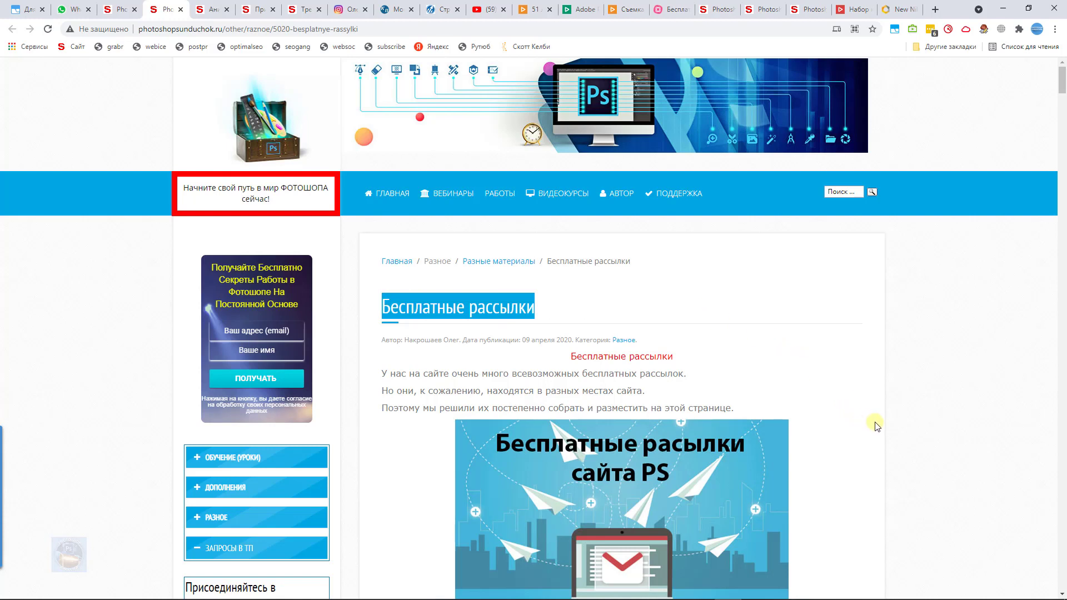
# Scroll down to the 'Уроки по работе с фильтрами в Photoshop' form and highlight its heading.
pyautogui.scroll(-2, 876, 427)
pyautogui.scroll(-2, 876, 426)
pyautogui.scroll(-3, 876, 427)
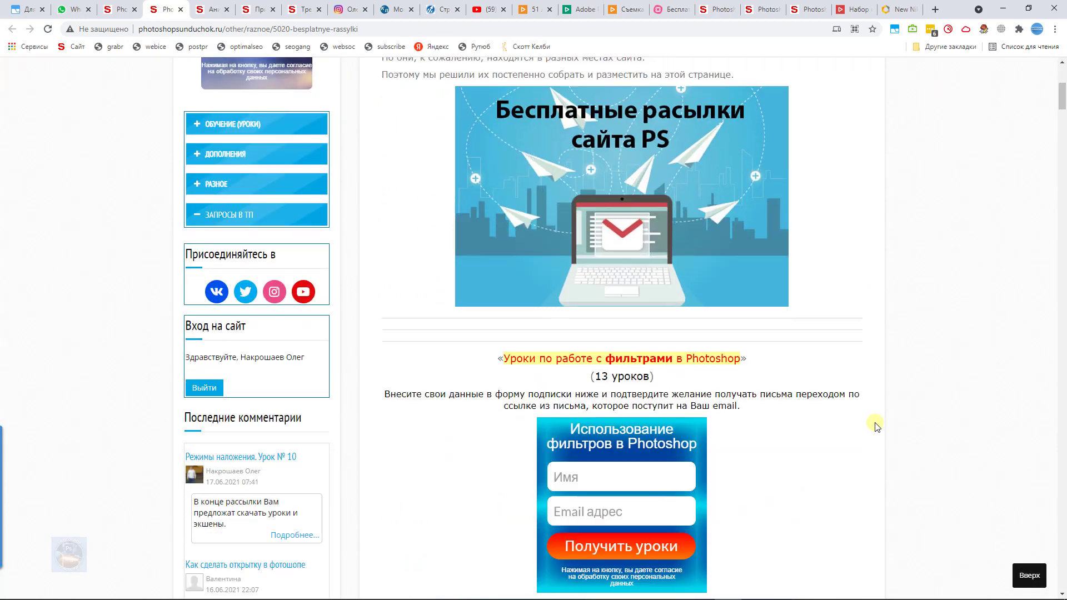
pyautogui.scroll(-2, 876, 427)
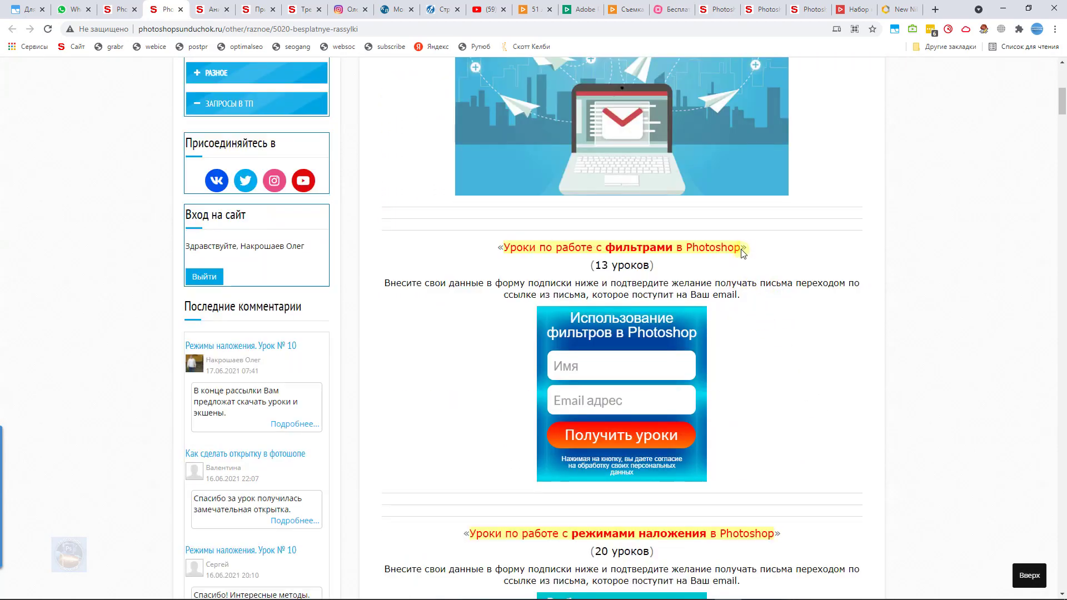
pyautogui.moveTo(741, 250); pyautogui.dragTo(507, 247)
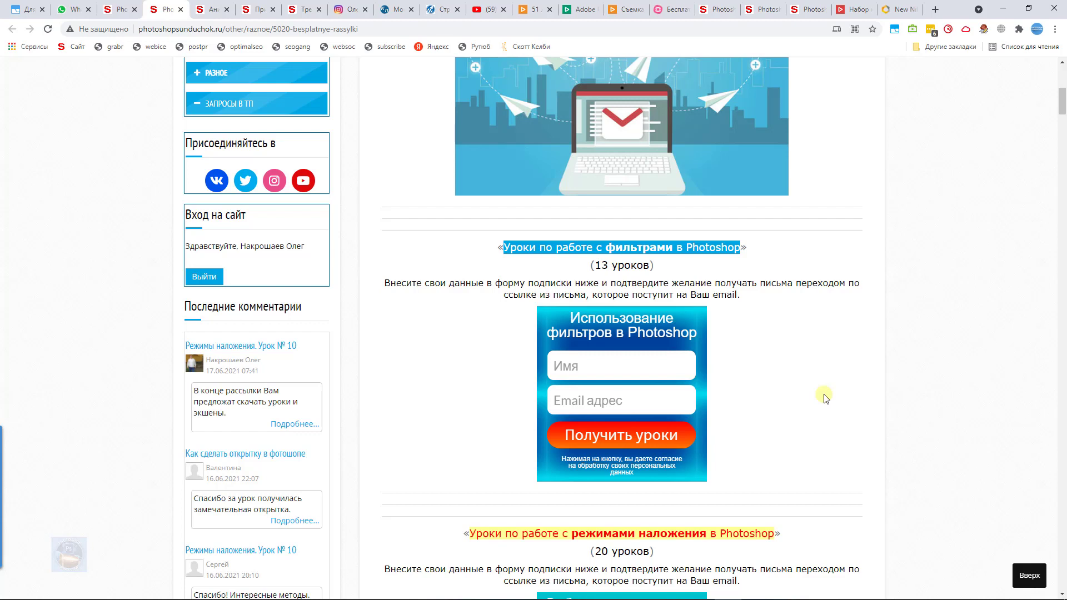
pyautogui.click(825, 398)
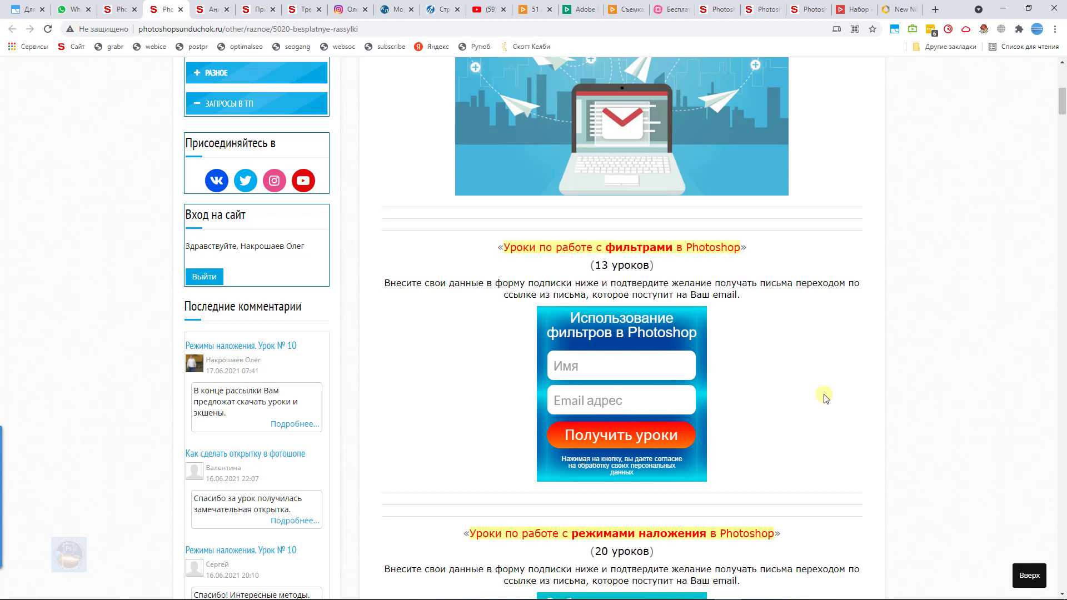
pyautogui.moveTo(764, 248); pyautogui.dragTo(496, 247)
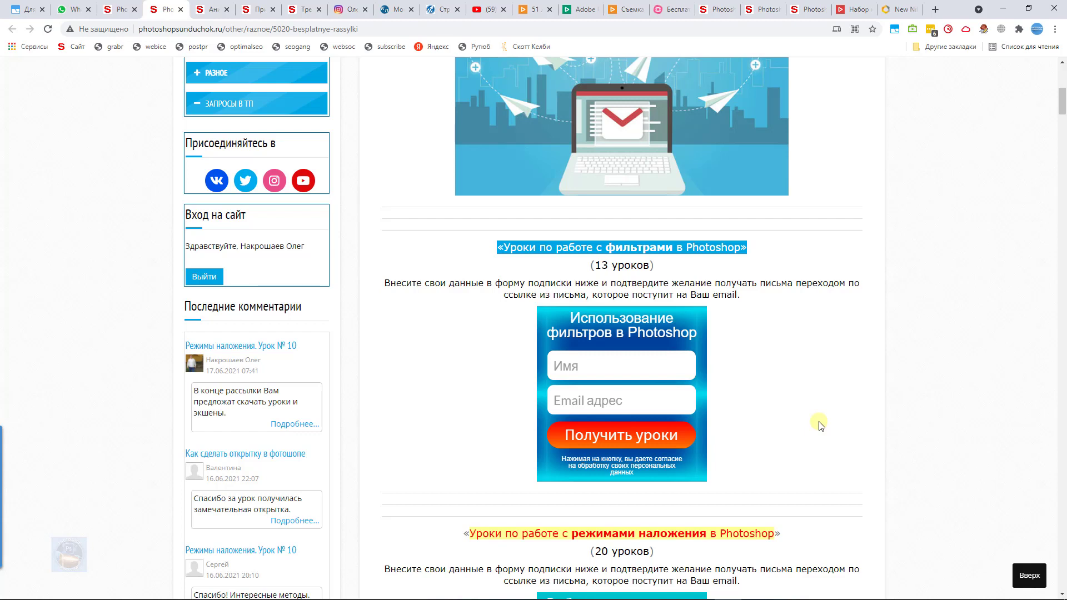
pyautogui.click(619, 367)
pyautogui.click(761, 364)
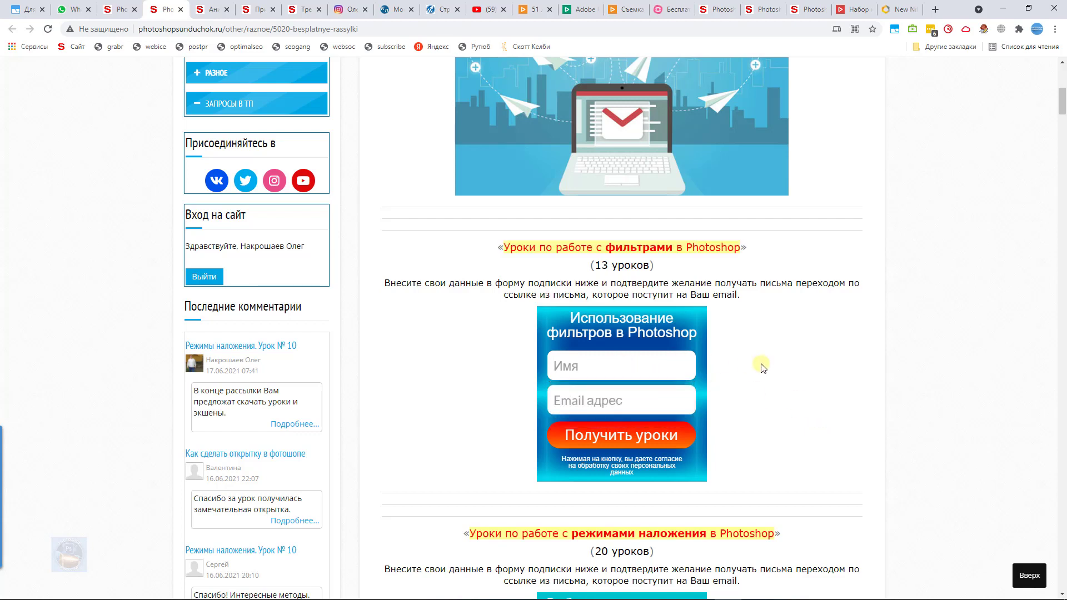
pyautogui.click(639, 400)
pyautogui.click(821, 389)
pyautogui.scroll(-1, 1062, 110)
pyautogui.moveTo(1062, 110); pyautogui.dragTo(1063, 125)
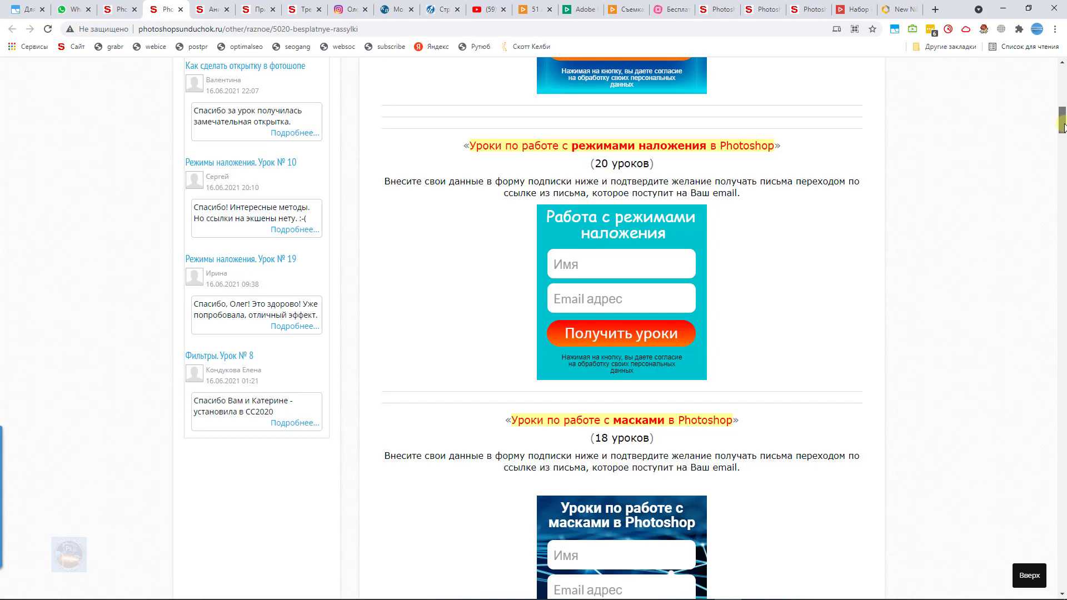
pyautogui.moveTo(1062, 126)
pyautogui.mouseDown()
pyautogui.moveTo(1061, 194)
pyautogui.moveTo(1061, 75)
pyautogui.mouseUp()
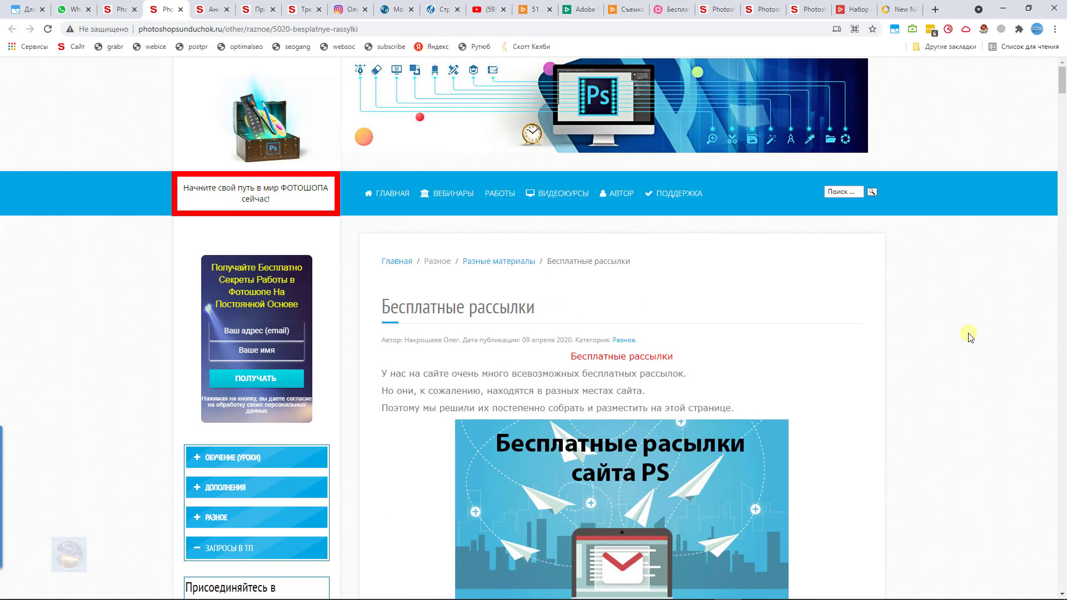